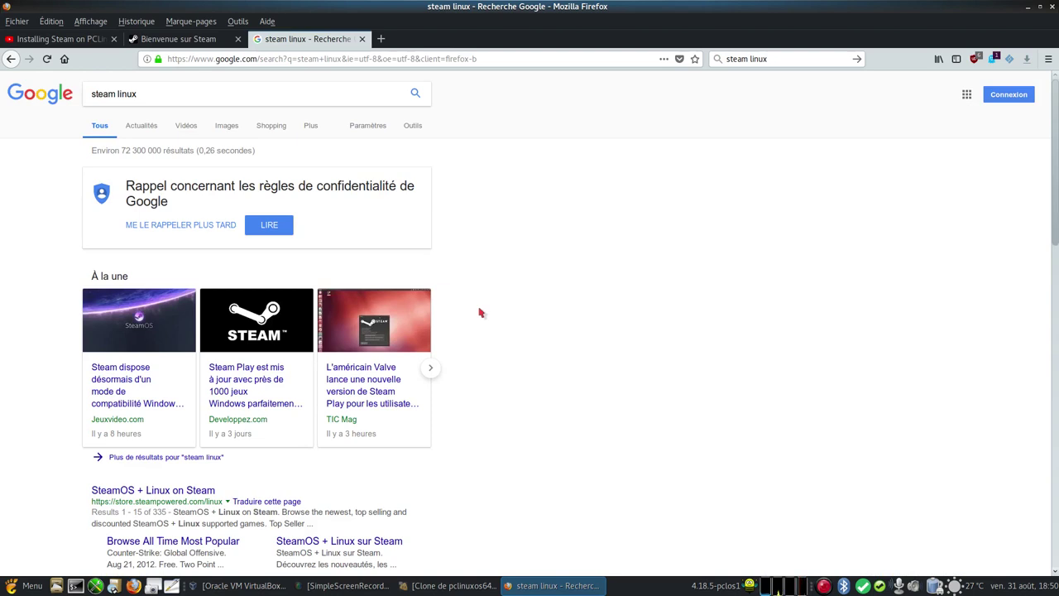
Step: Go to the Steam 'Installer Steam' page and cancel the steam_latest.deb download
left_click(184, 39)
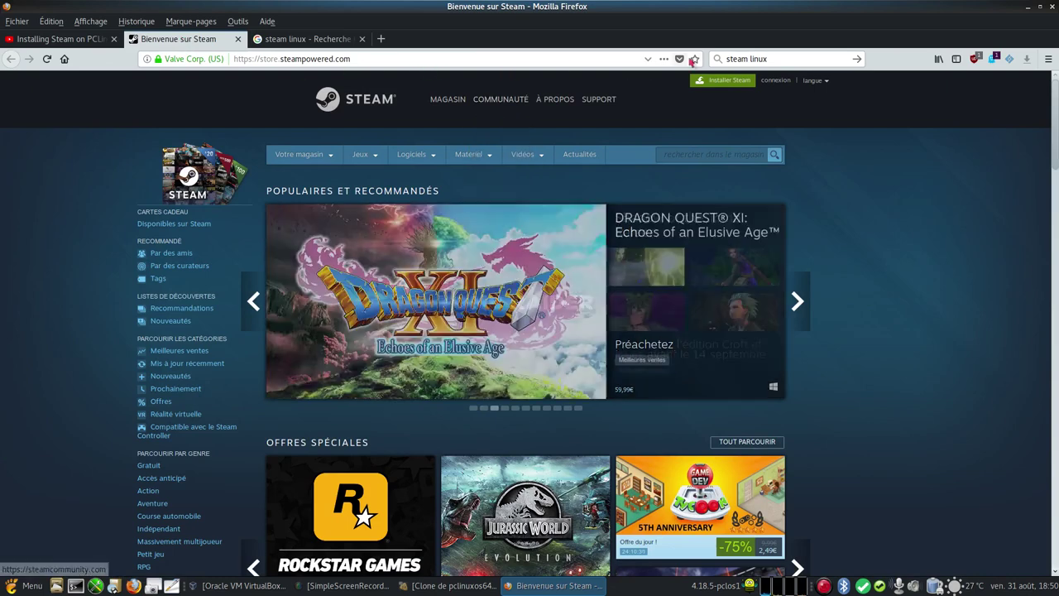
left_click(725, 82)
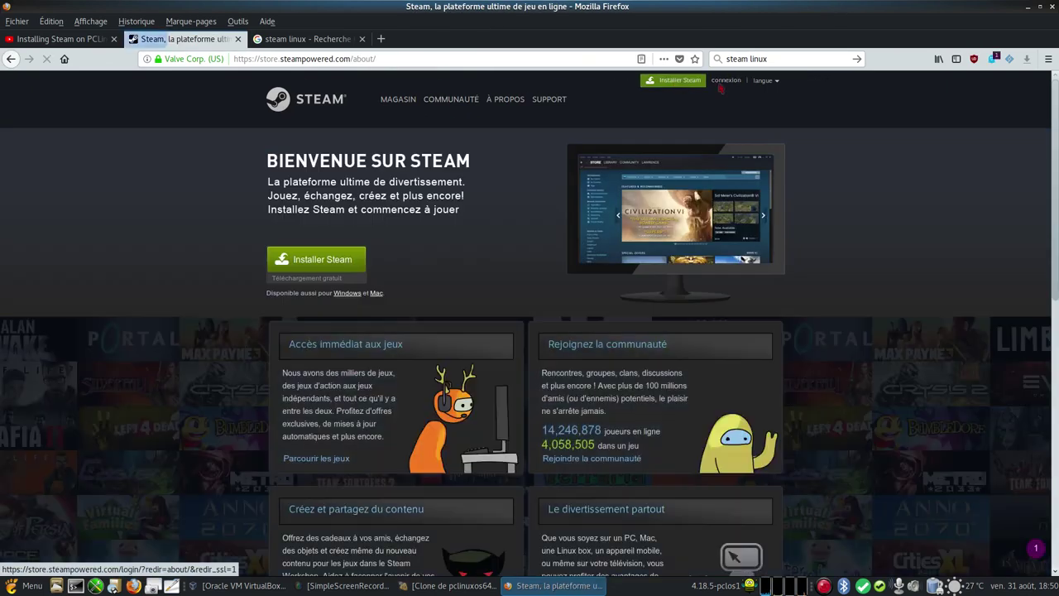
left_click(326, 259)
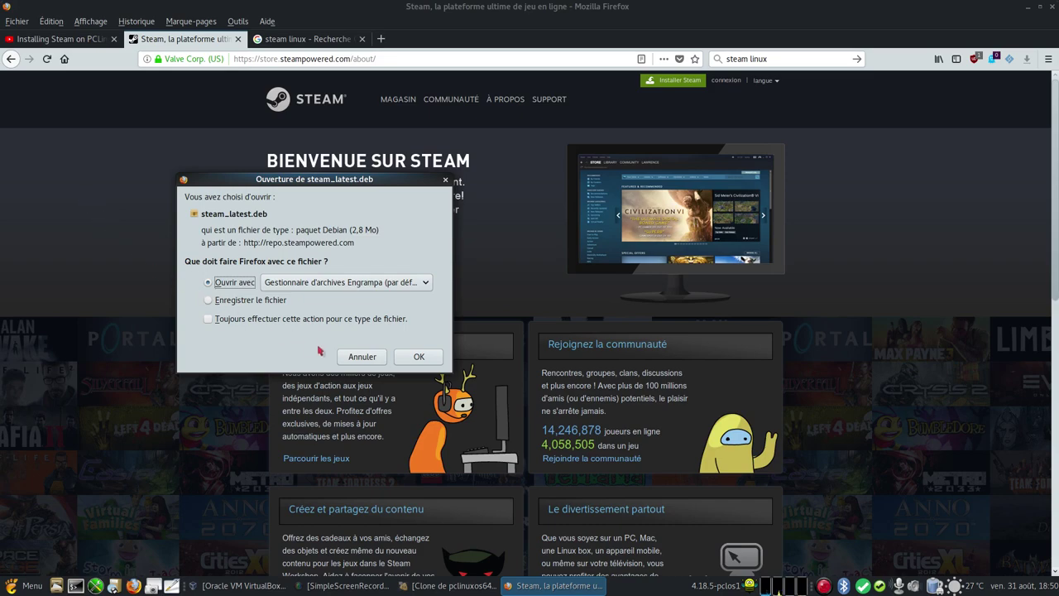
left_click(355, 356)
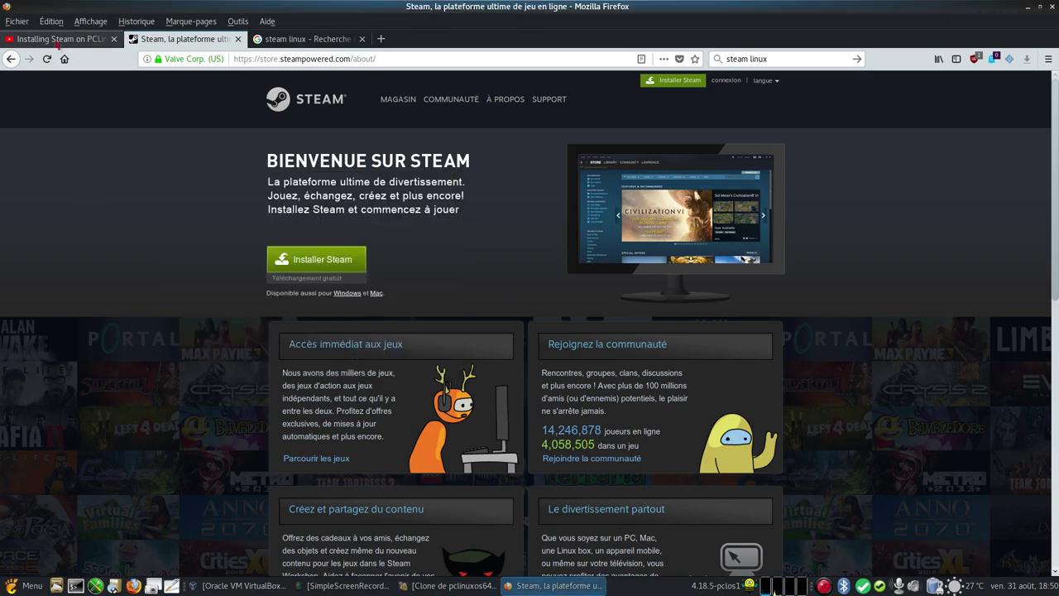
Step: Read the description of the 'Installing Steam on PCLinuxOS' YouTube video, then close Firefox
left_click(58, 40)
scroll(24, 338, "down", 1)
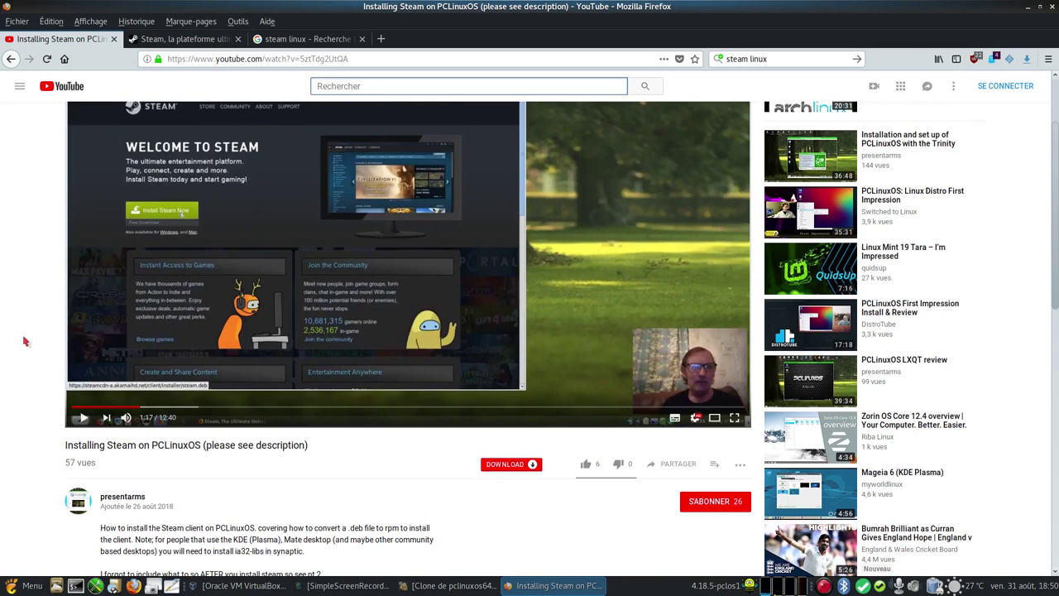
scroll(24, 340, "down", 2)
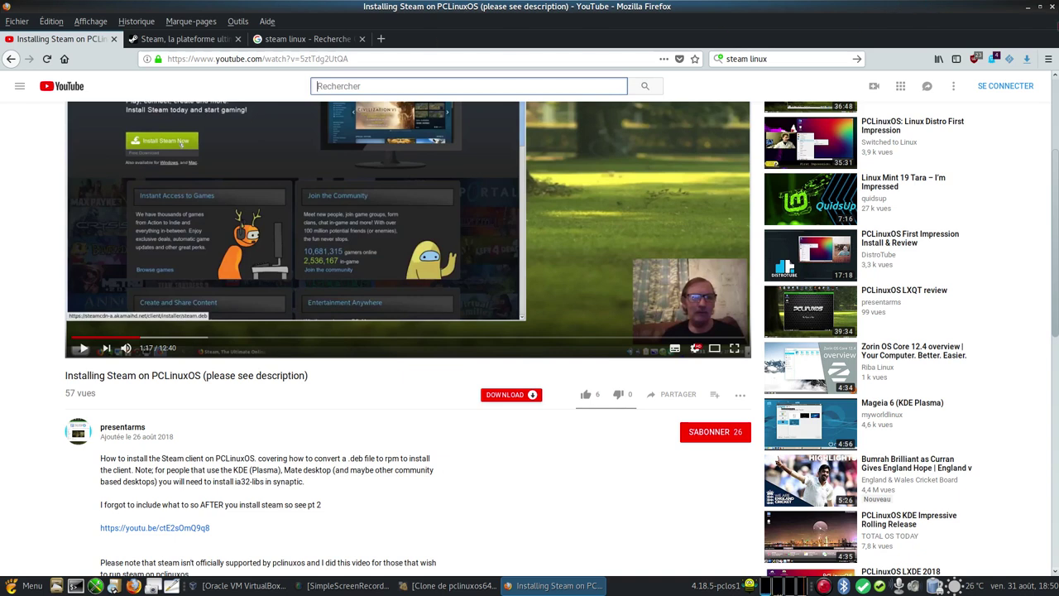
key("alt+F4")
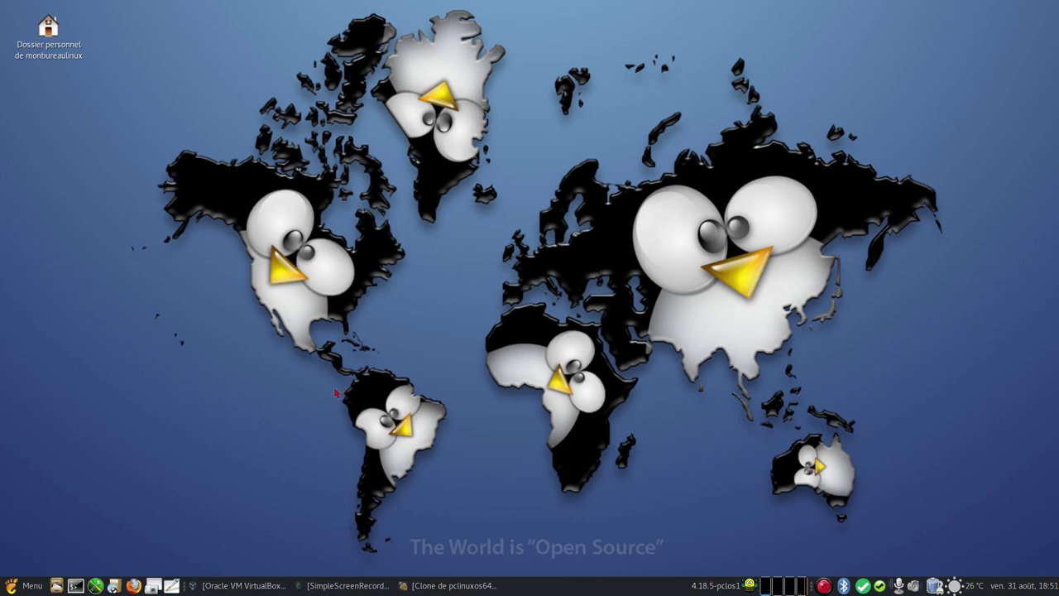
Step: Log into the PCLinuxOS virtual machine with the user account's password
left_click(449, 584)
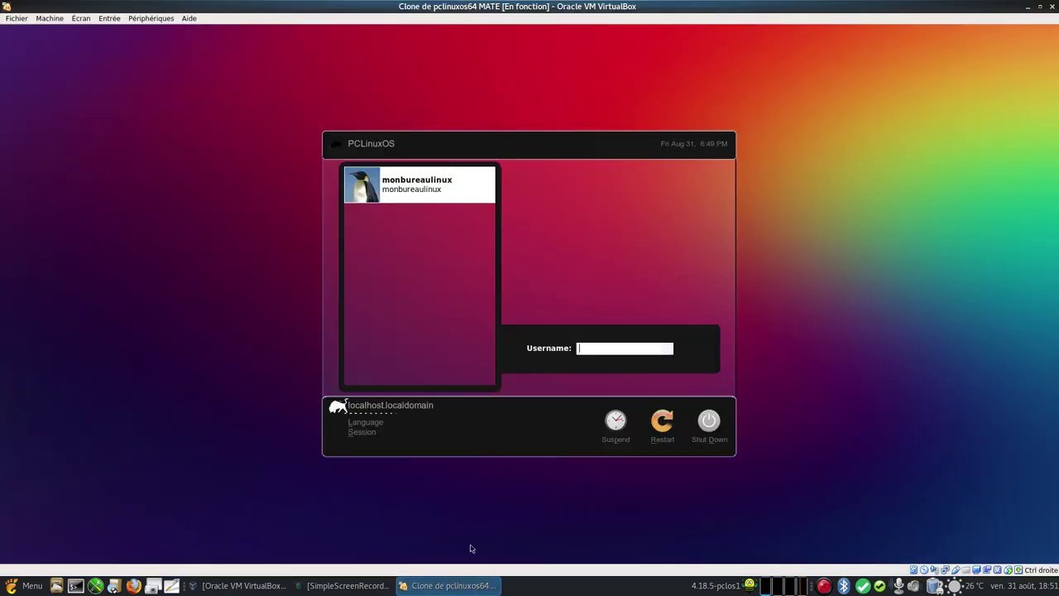
left_click(440, 201)
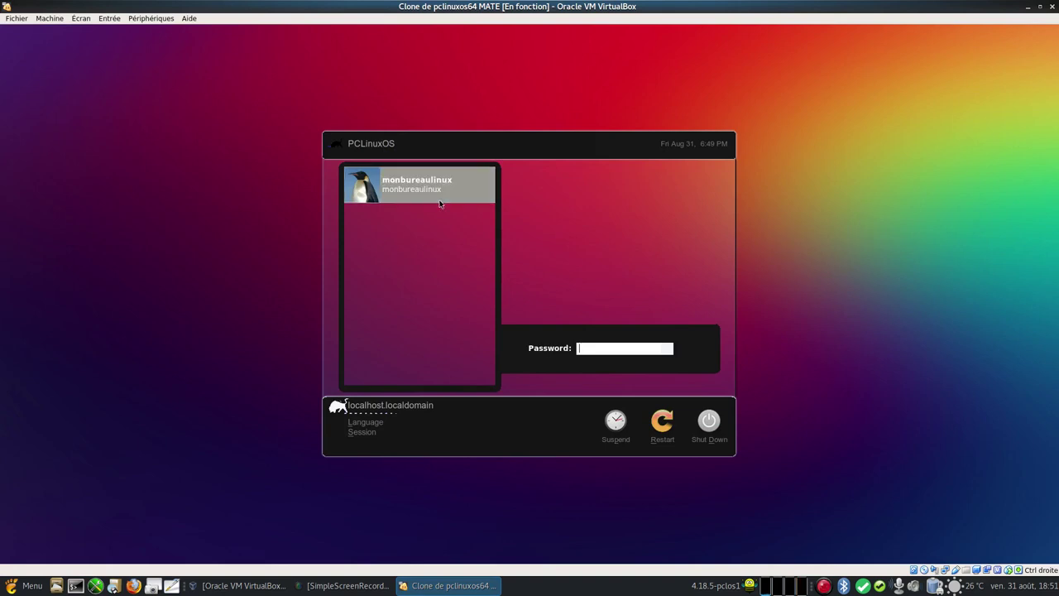
type("****")
key("Return")
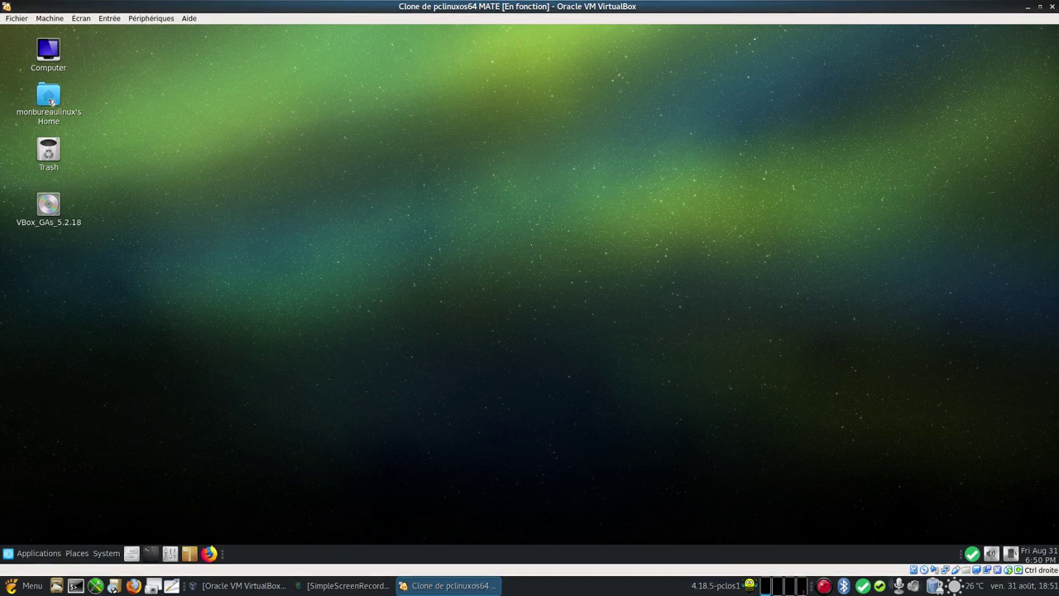
Step: Confirm steam_latest.deb is in the Downloads folder, then open a terminal
double_click(48, 98)
left_click(362, 276)
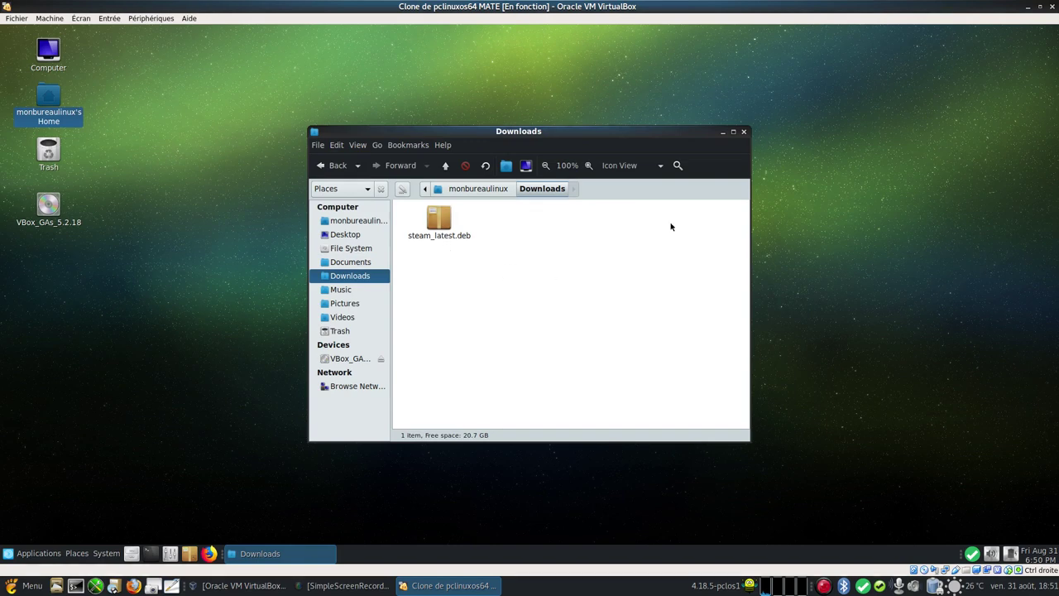
left_click(743, 132)
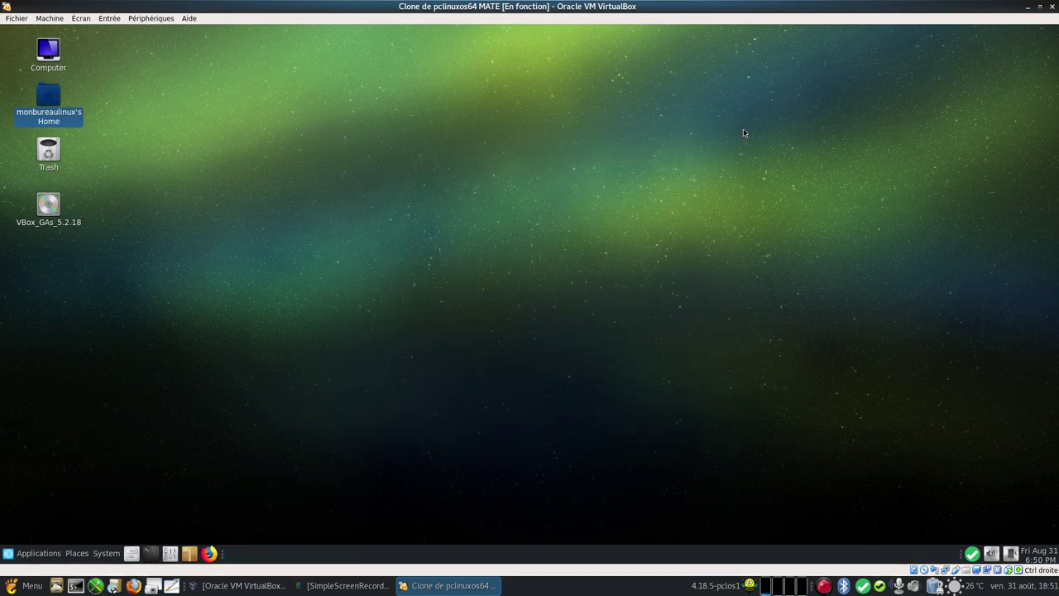
left_click(152, 552)
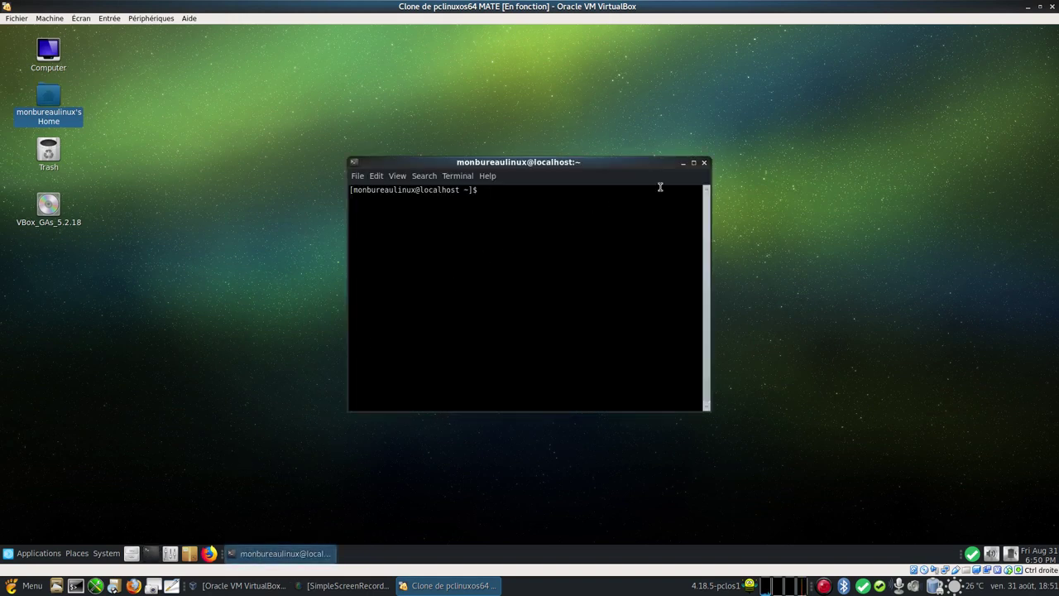
Step: Maximize the terminal and zoom in its text several times
left_click(693, 163)
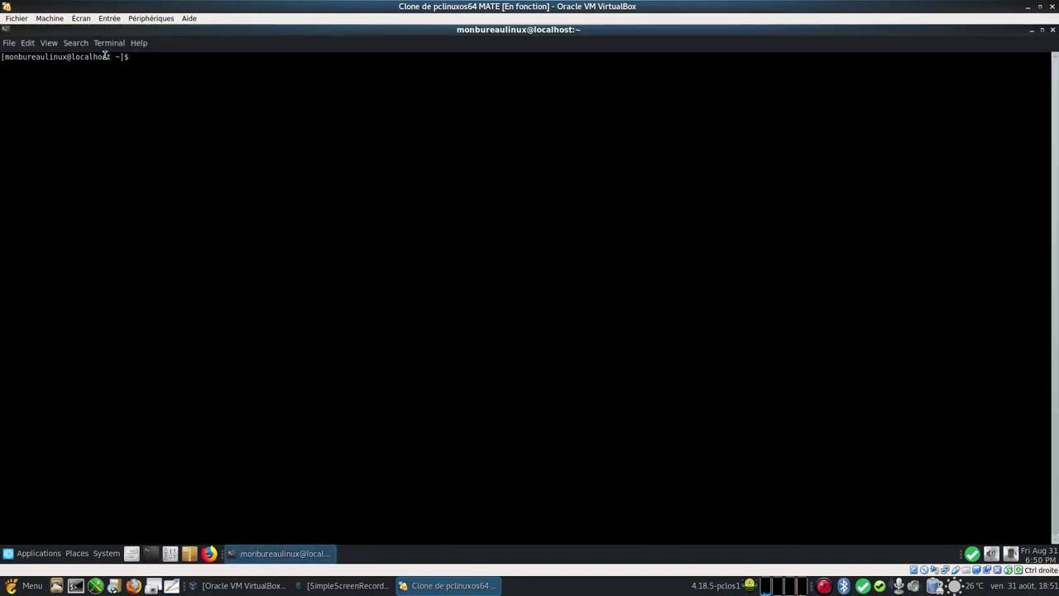
left_click(53, 45)
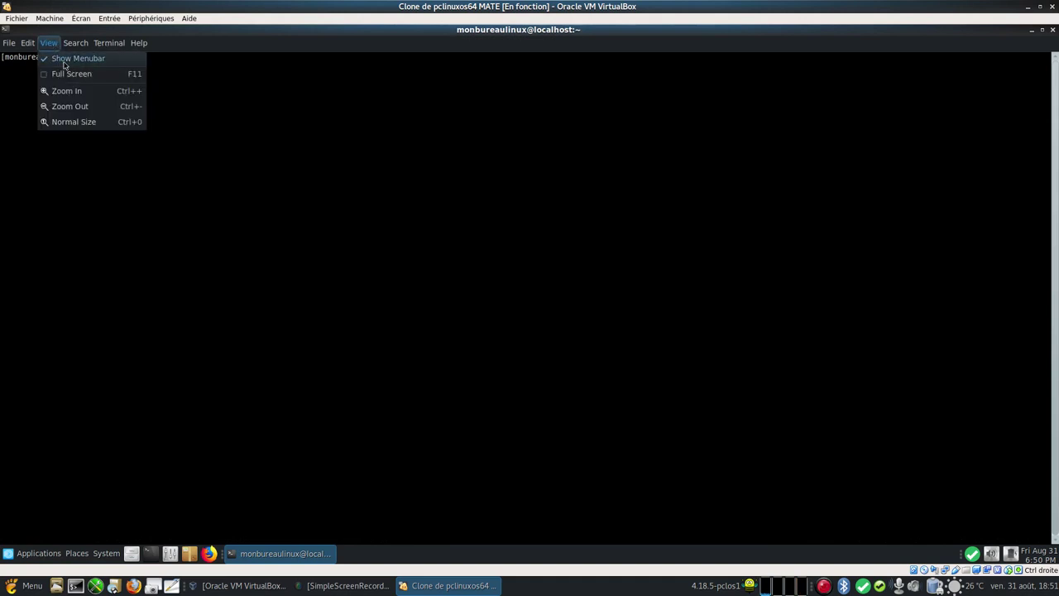
left_click(84, 92)
left_click(49, 44)
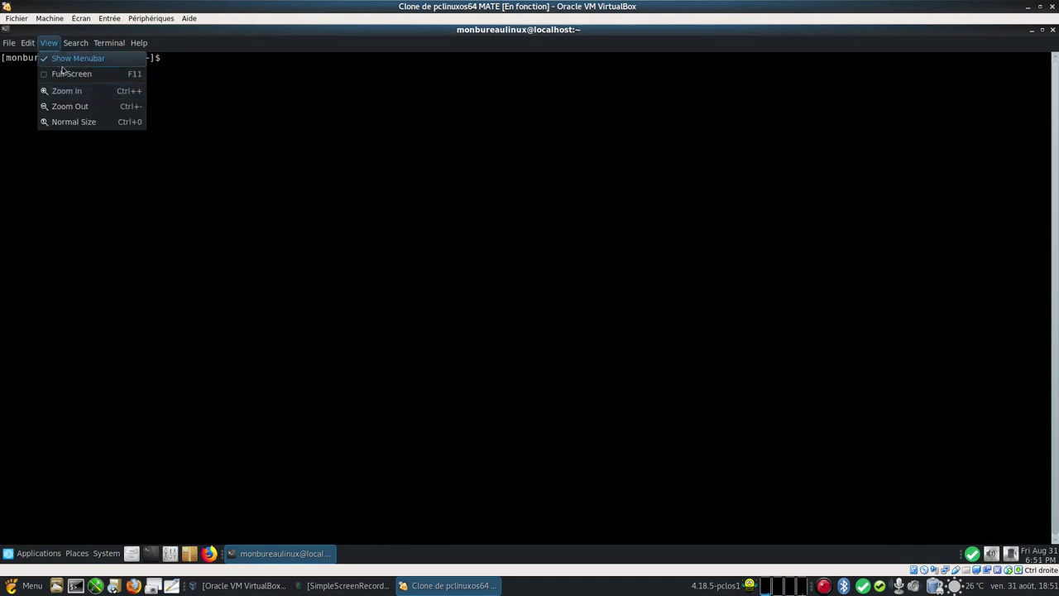
left_click(67, 94)
left_click(49, 43)
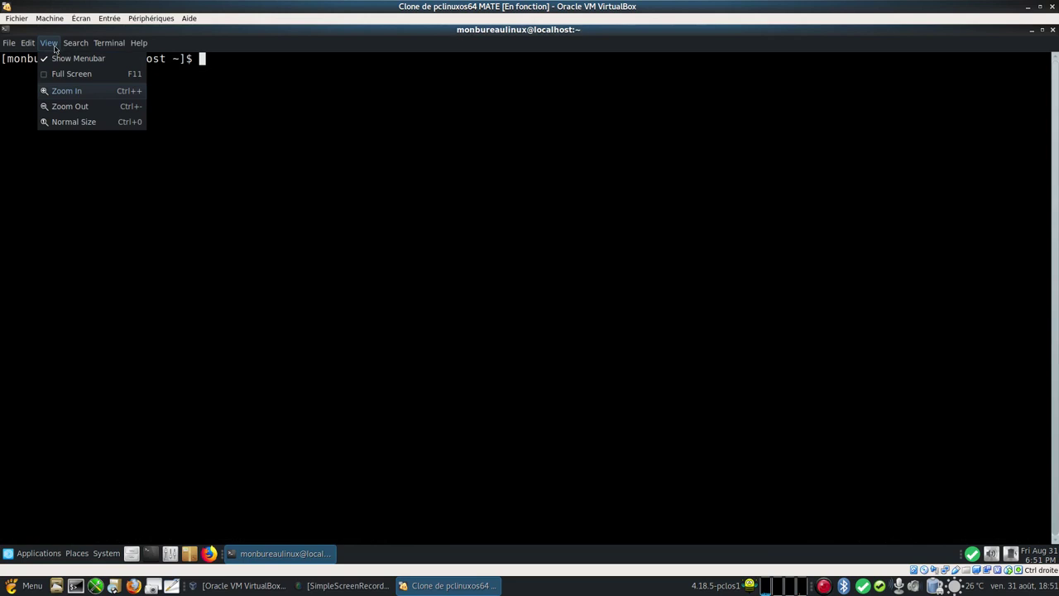
left_click(72, 91)
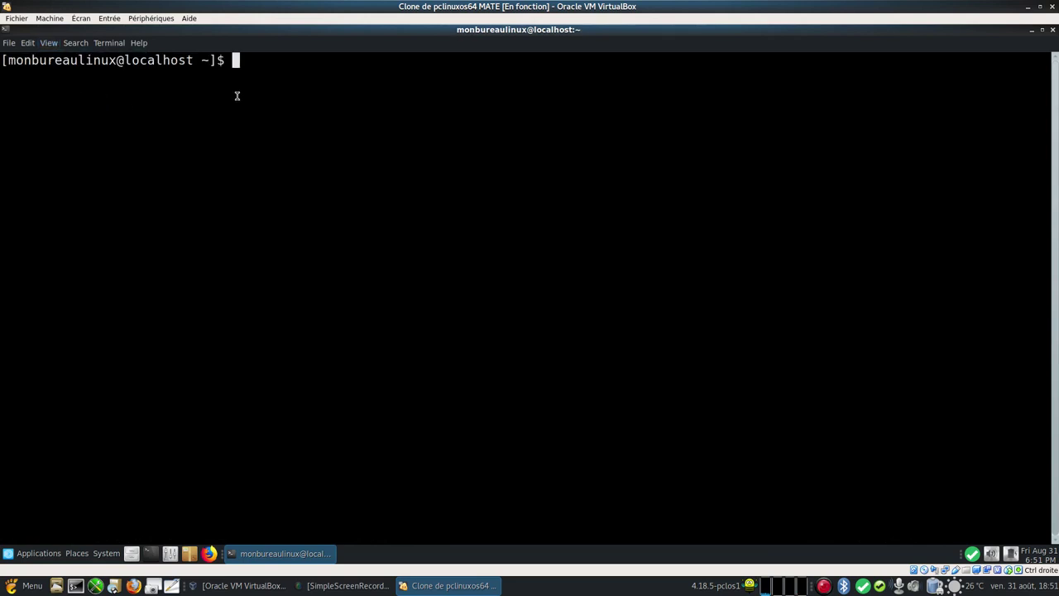
Step: Become root with su and the root password, then minimize the terminal
type("su")
key("Return")
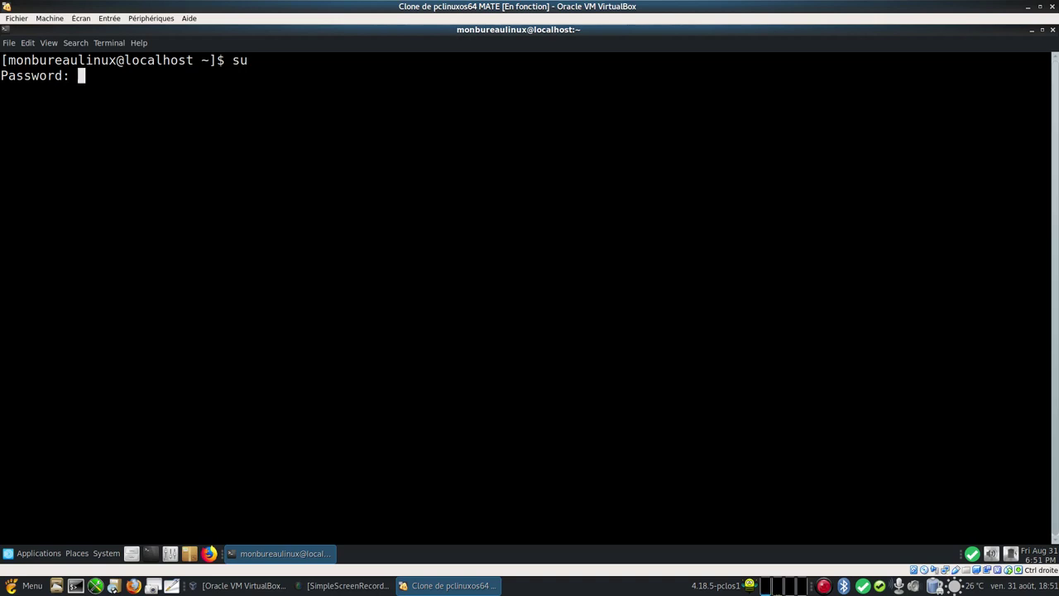
key("Return")
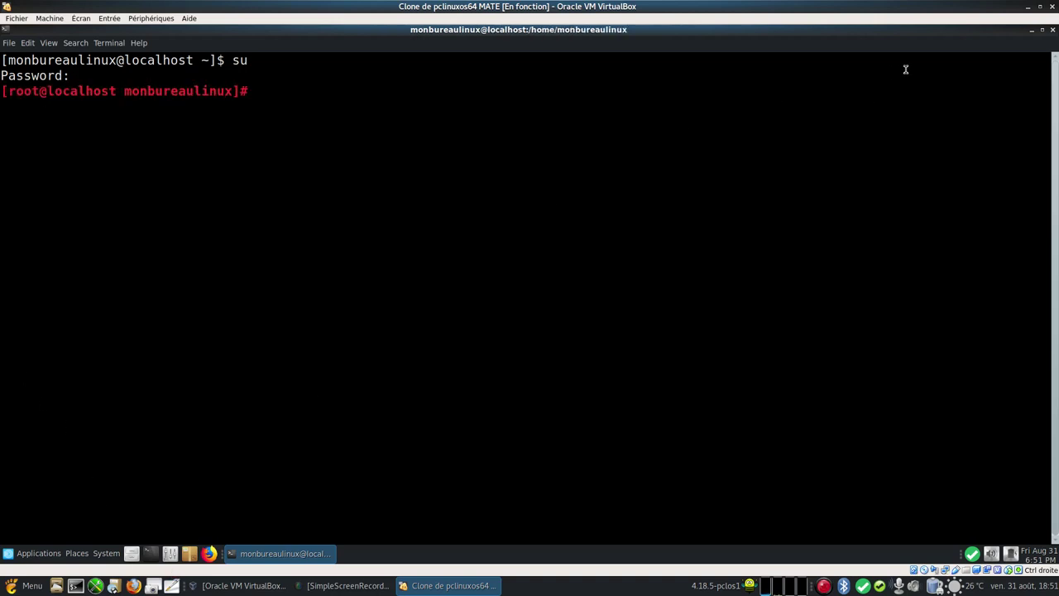
left_click(1032, 30)
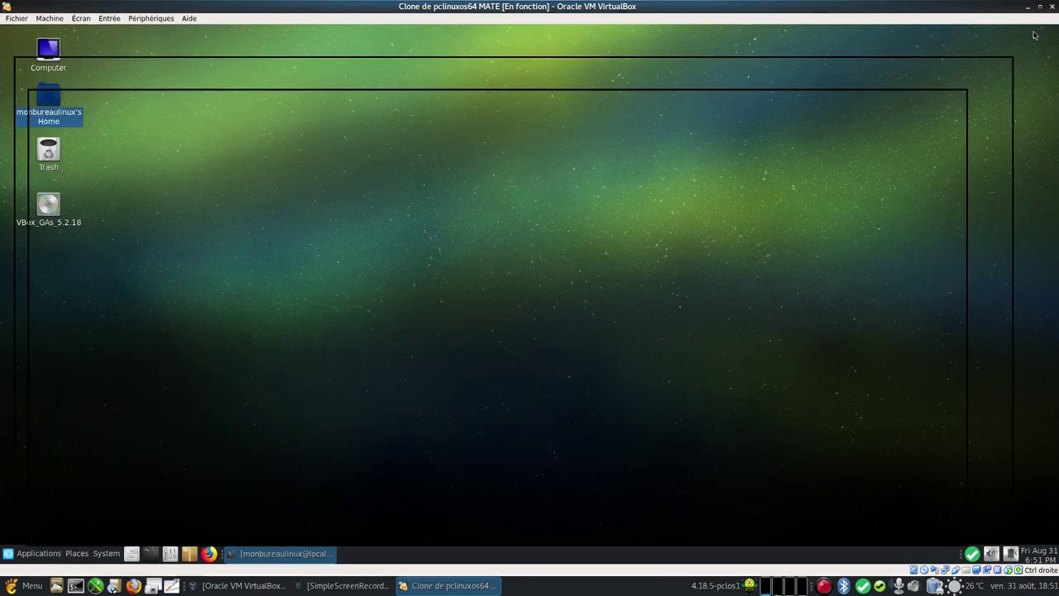
Step: Start Synaptic as root and search for the alien package
left_click(189, 556)
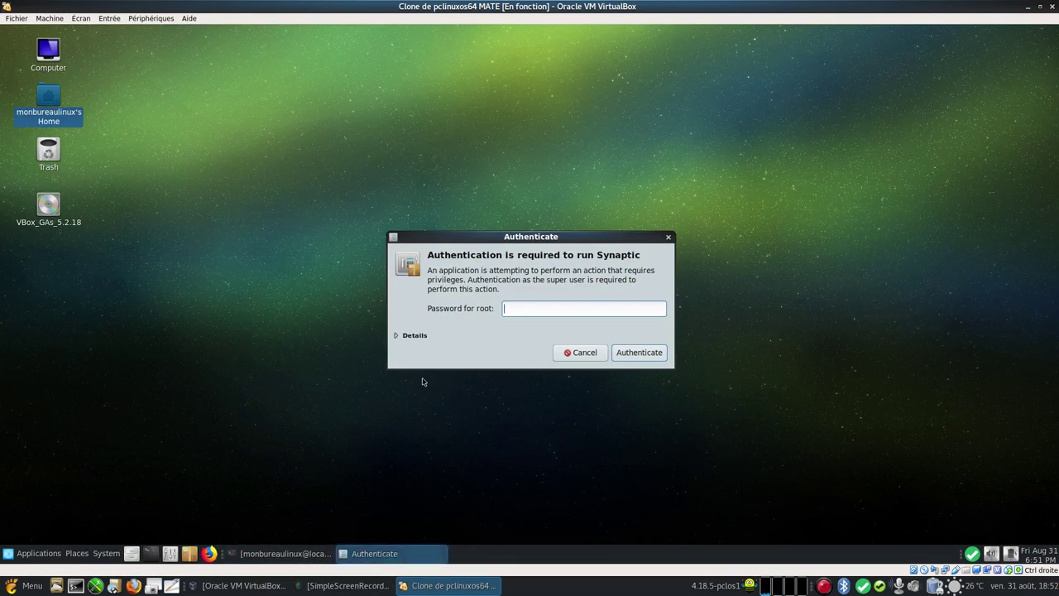
type("********")
key("Return")
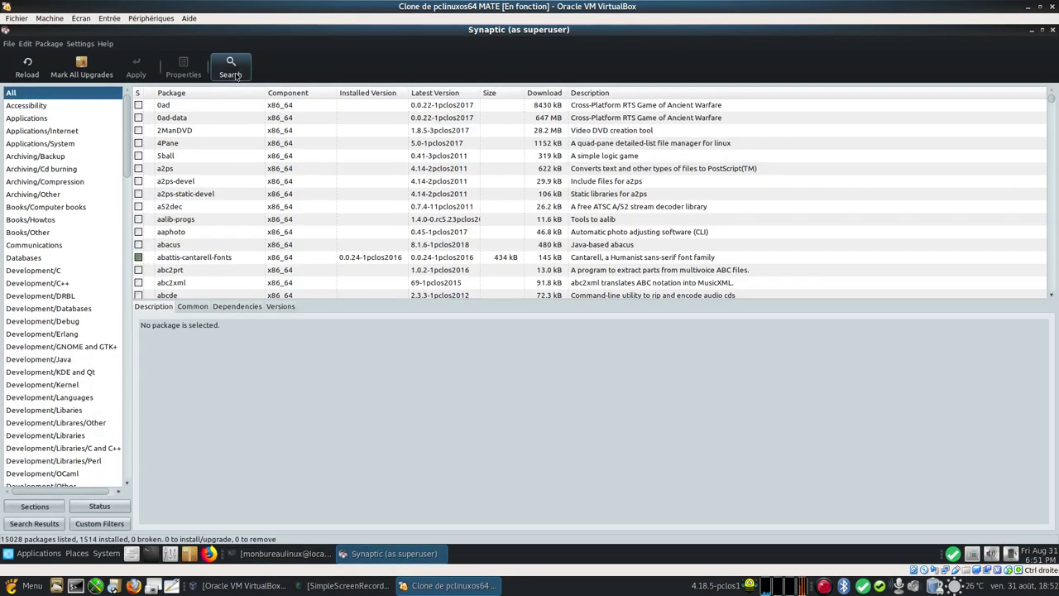
left_click(230, 68)
type("ali")
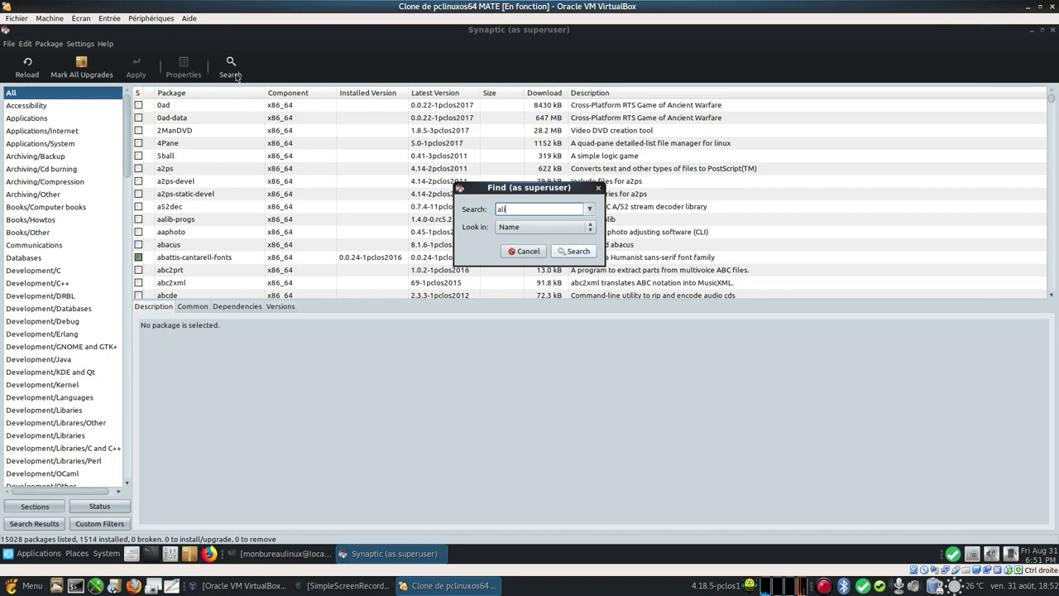
type("en")
key("Return")
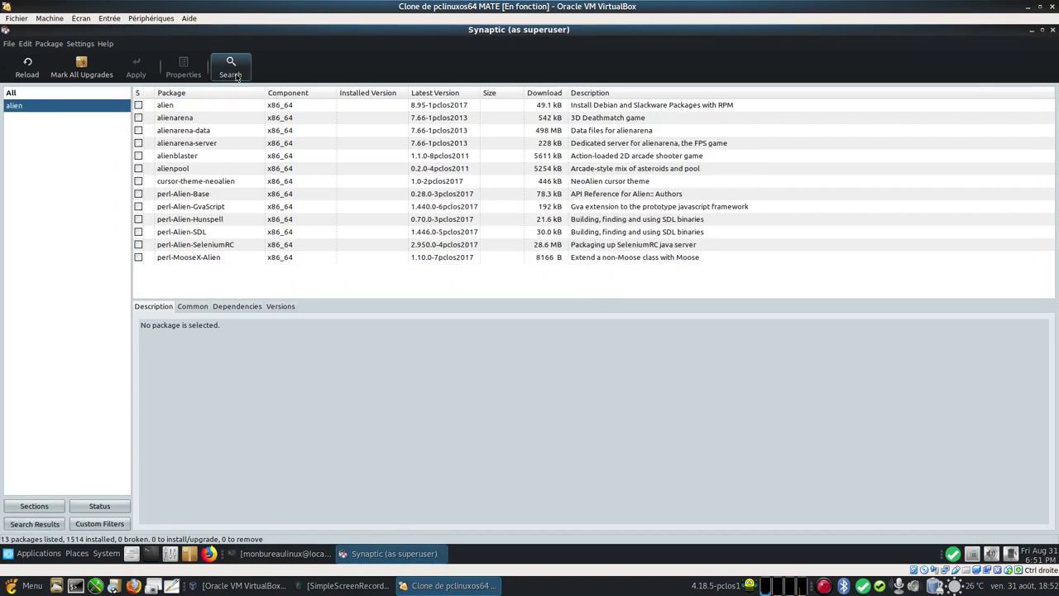
left_click(189, 107)
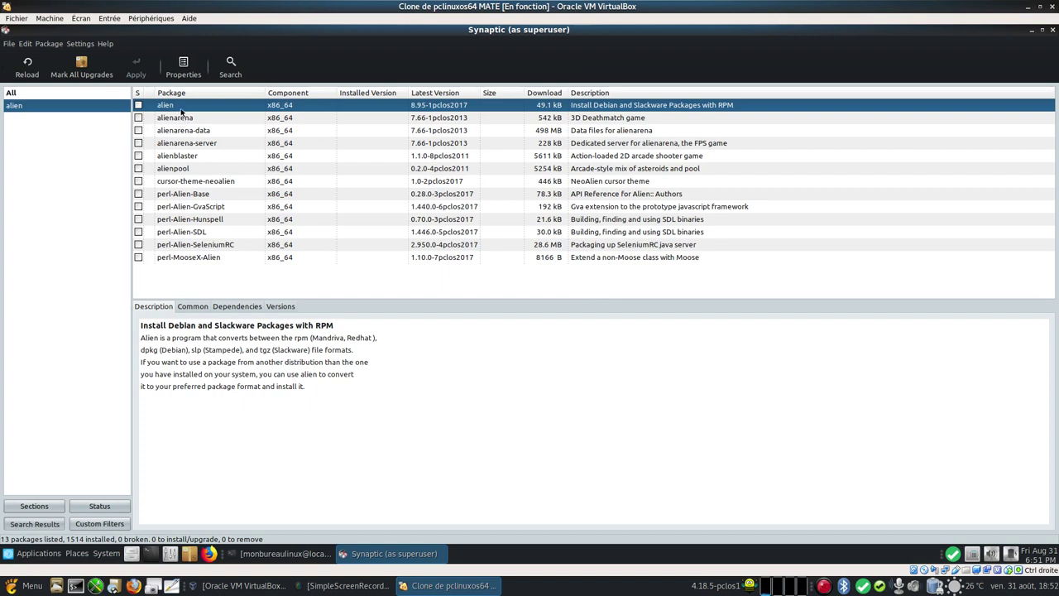
Step: Mark alien for installation and apply the change
right_click(181, 111)
left_click(198, 128)
left_click(136, 70)
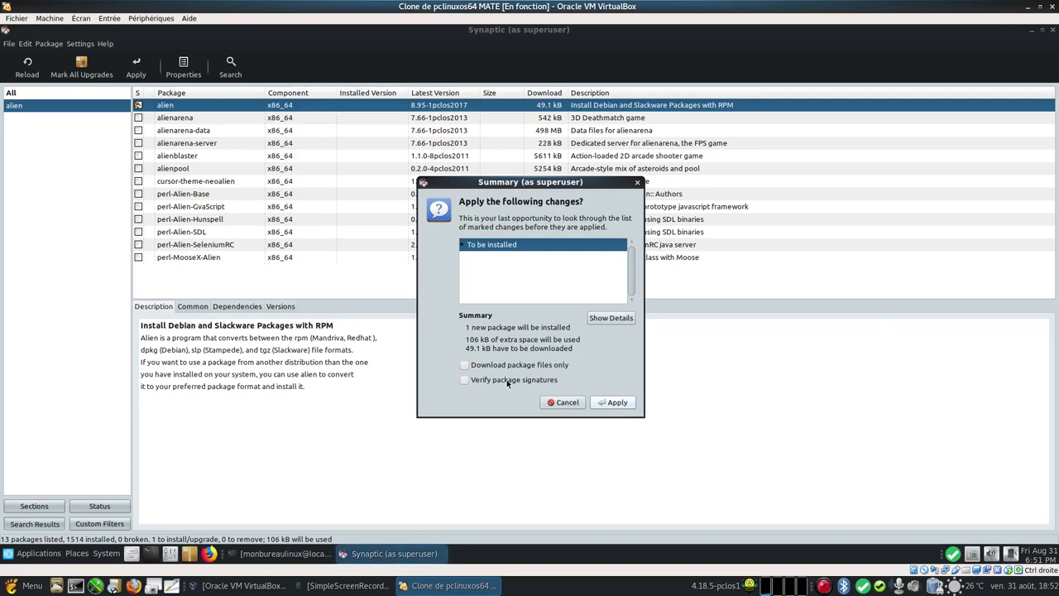
left_click(618, 403)
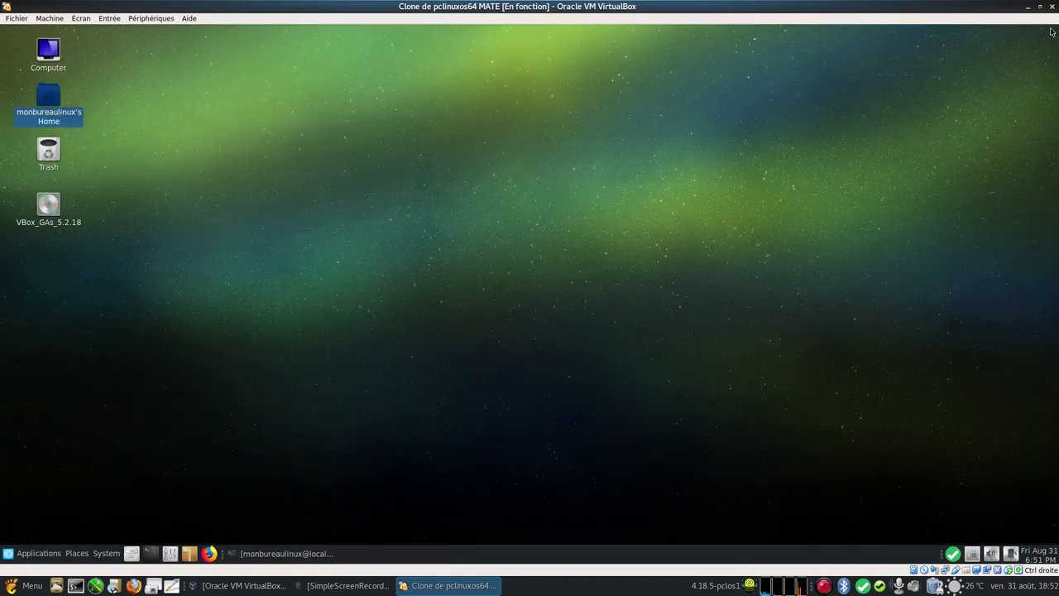
Step: Close Synaptic and run 'alien -help' in the terminal to review the rpm option
left_click(1052, 31)
left_click(282, 553)
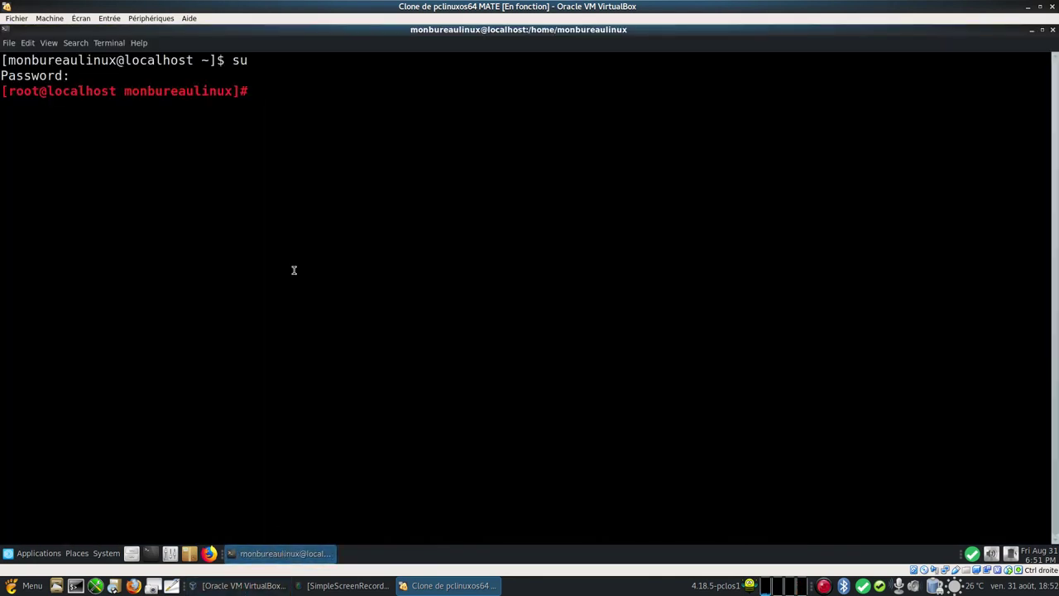
type("alien -help")
key("Return")
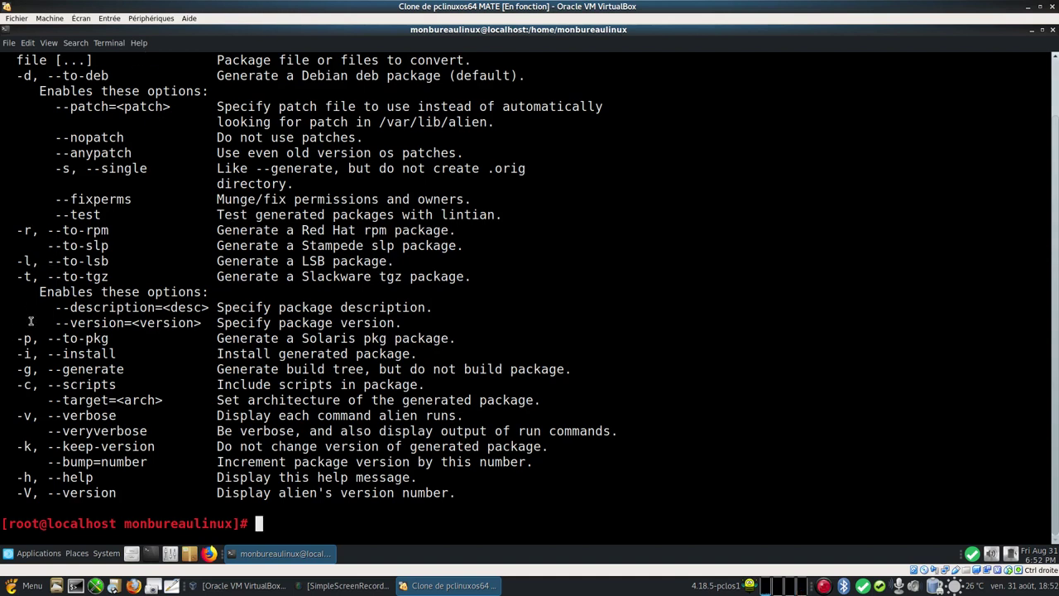
left_click_drag(17, 231, 457, 230)
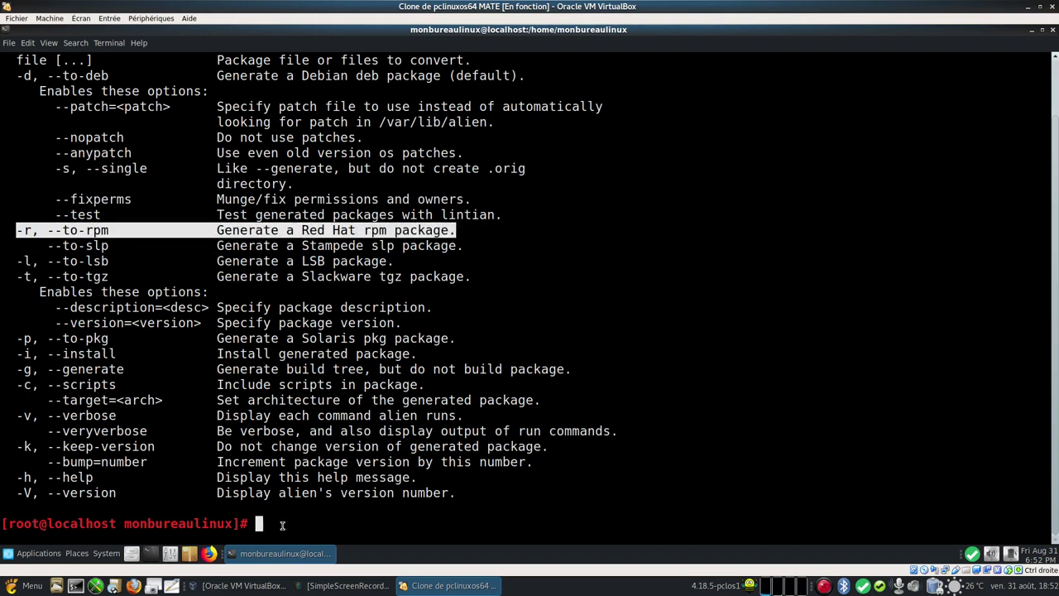
left_click(281, 525)
Step: Zoom the terminal text out, change into Downloads/, and list its files
left_click(51, 45)
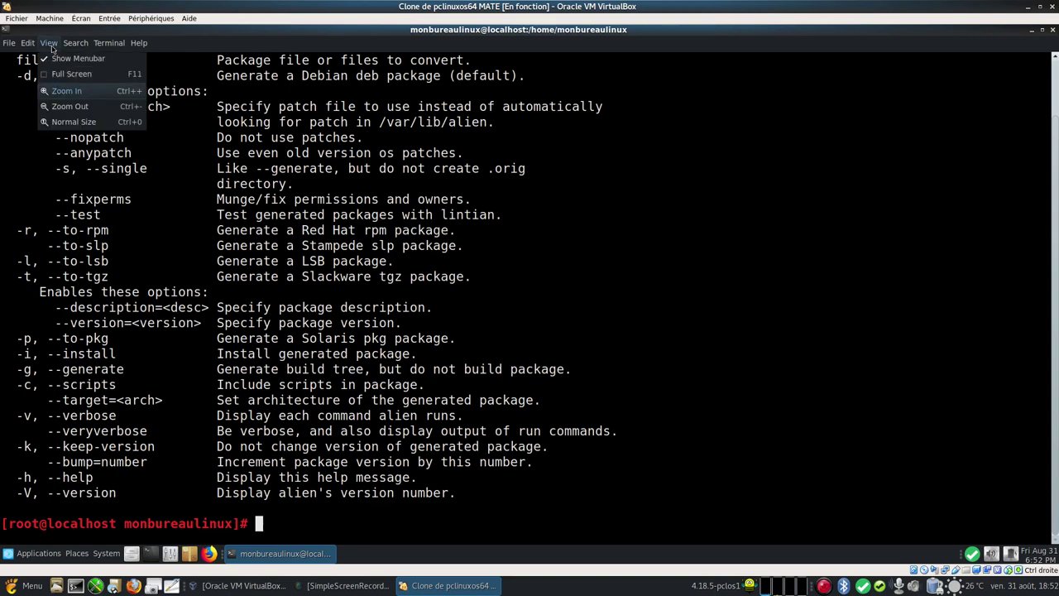
left_click(70, 107)
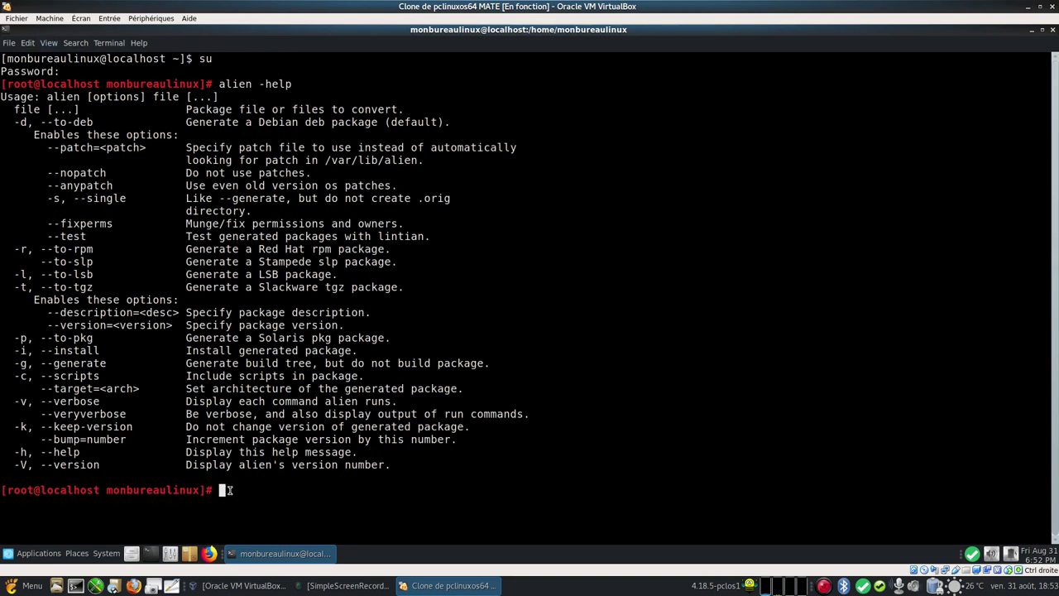
type("cd Dow")
key("Tab")
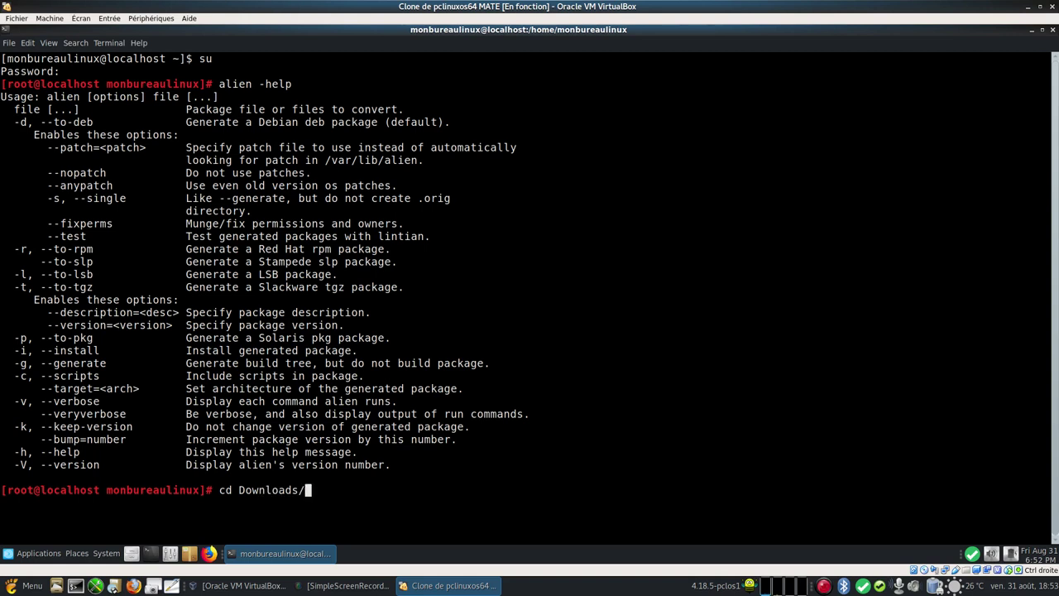
key("Return")
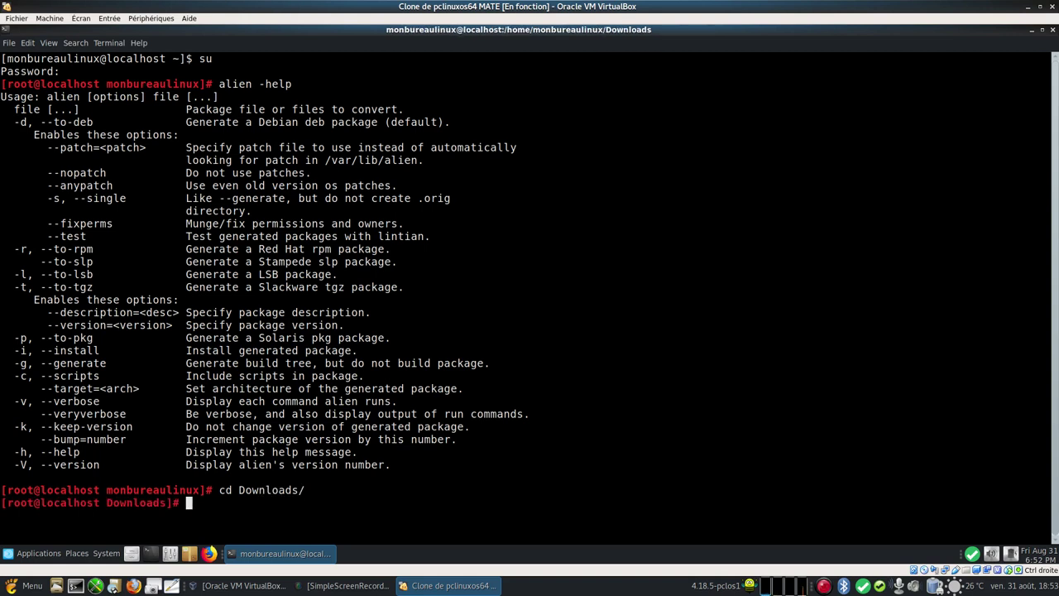
type("ls")
key("Return")
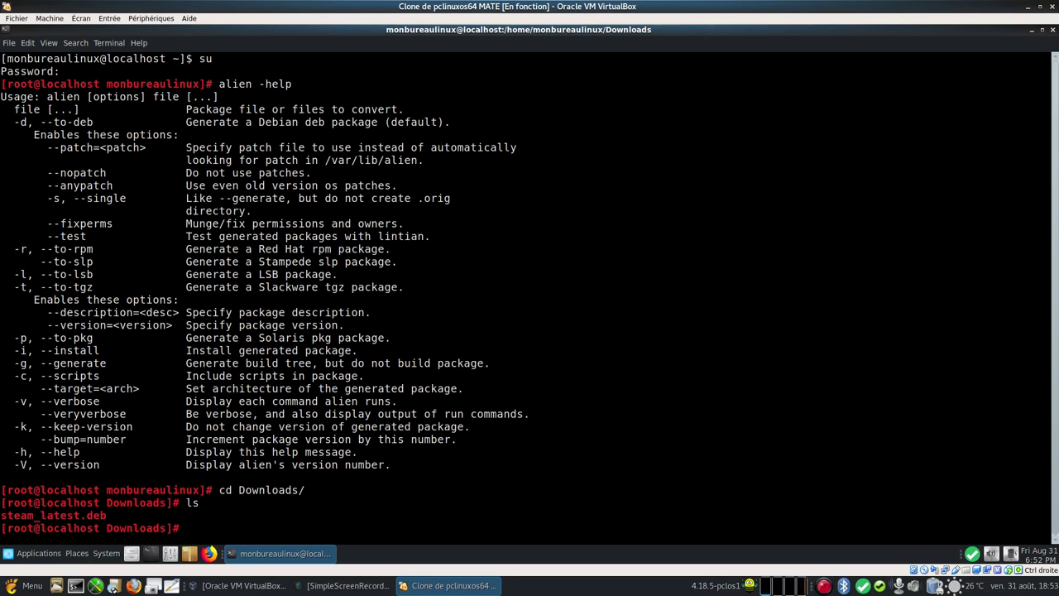
Step: Try converting steam_latest.deb to RPM with 'alien -r steam_latest.deb'
type("alien -r st")
key("Tab")
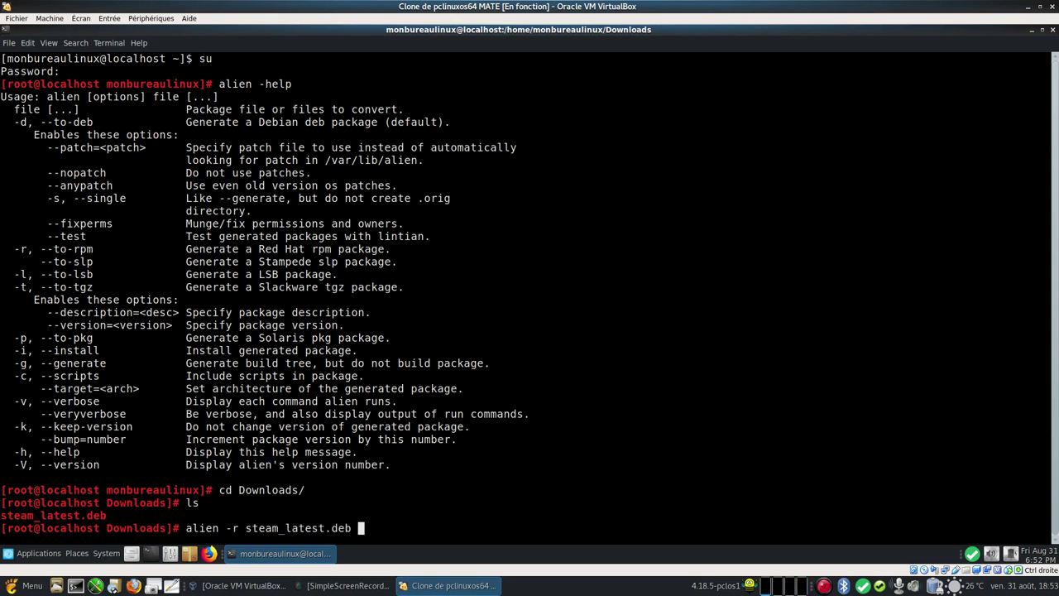
key("Return")
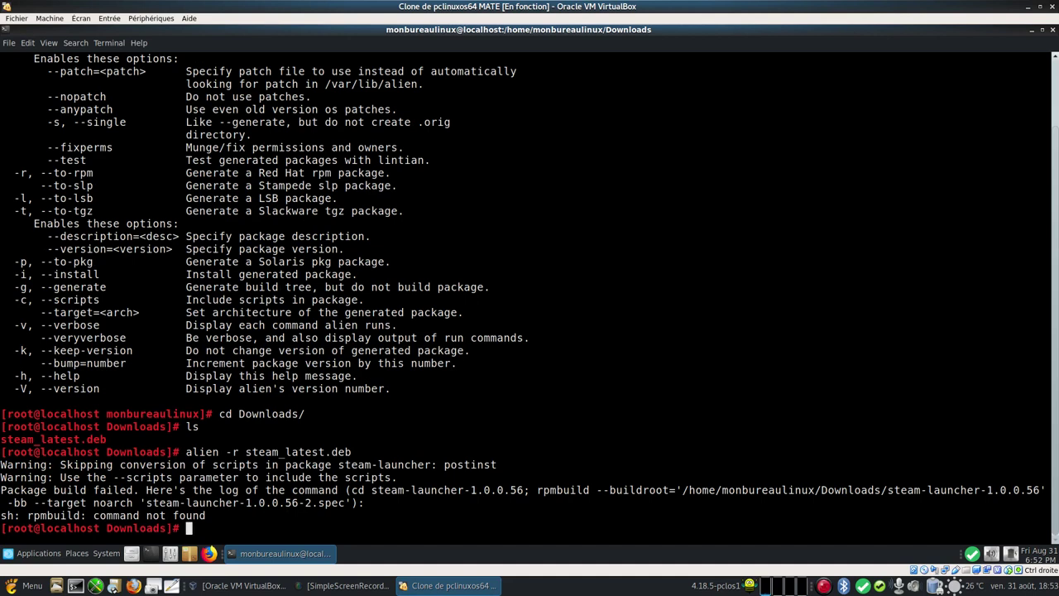
Step: Run 'apt-cache search rpmbuild' to find easyrpmbuilder and start typing its install command
type("apt-cache search ")
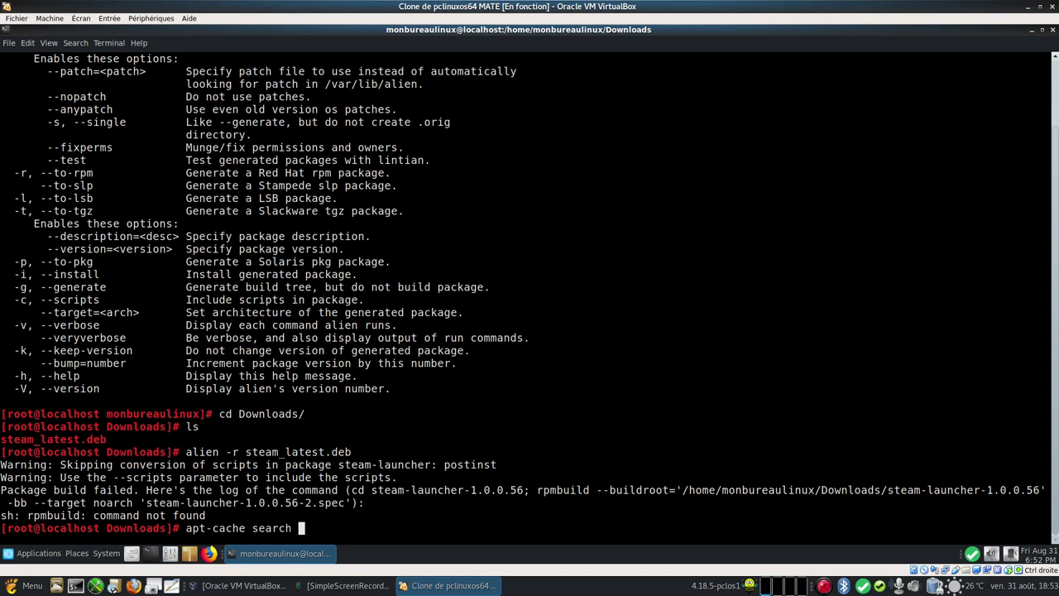
type("rpmbuild")
key("Return")
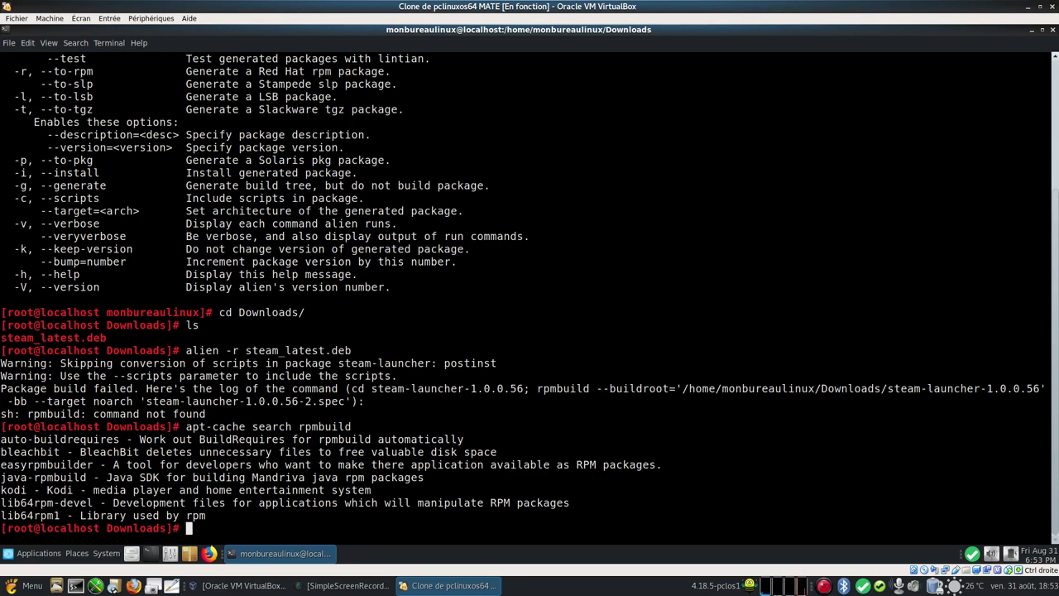
left_click_drag(2, 464, 666, 466)
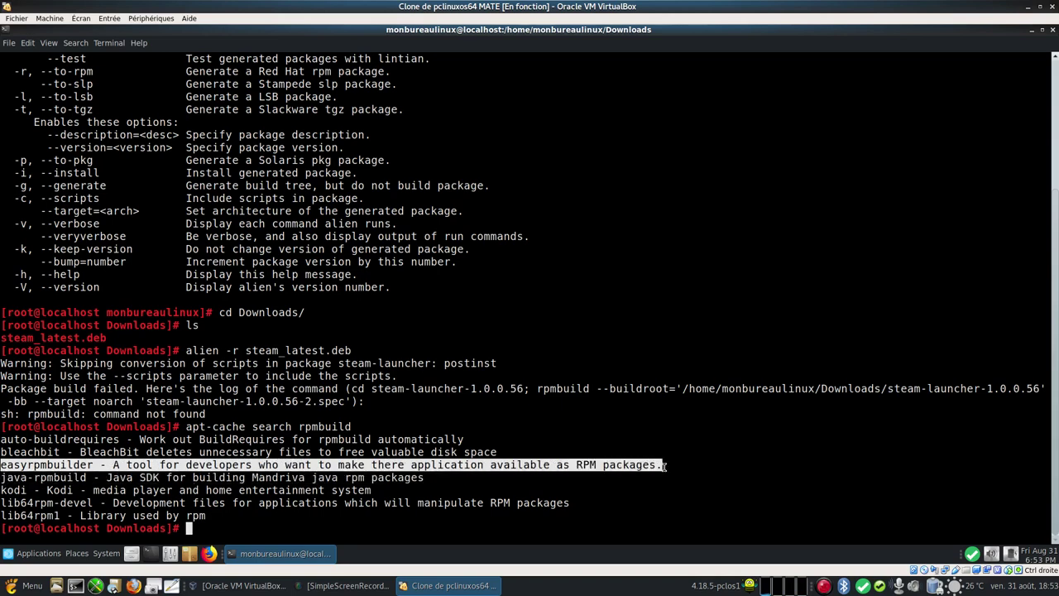
left_click(297, 527)
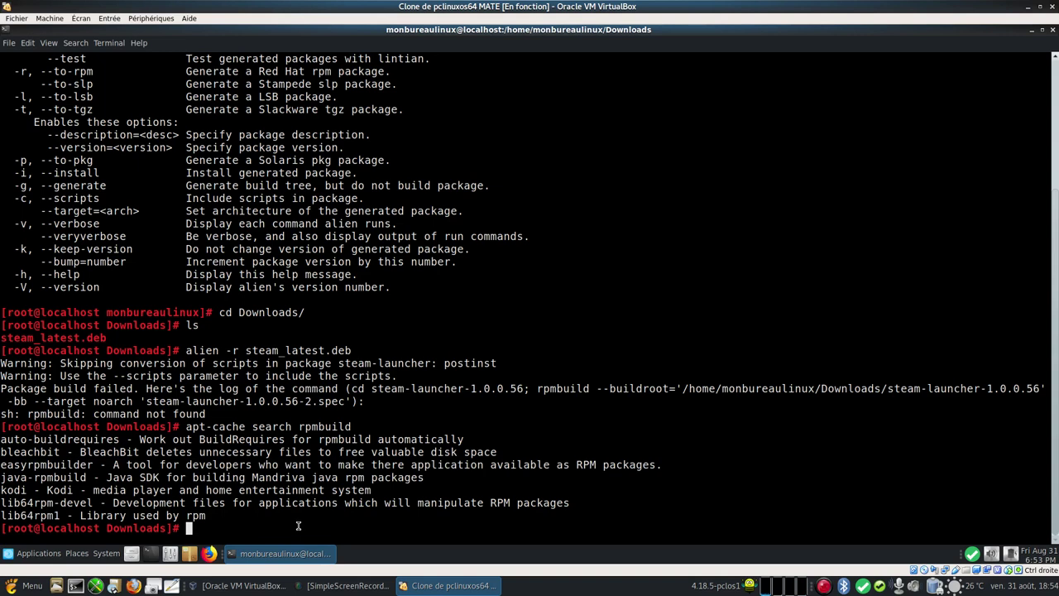
type("apt-")
type("get inst")
type("all ")
type("eady")
Step: Install easyrpmbuilder and its dependencies with apt-get, then recall 'alien -r steam_latest.deb'
key("BackSpace")
key("BackSpace")
type("syrpm")
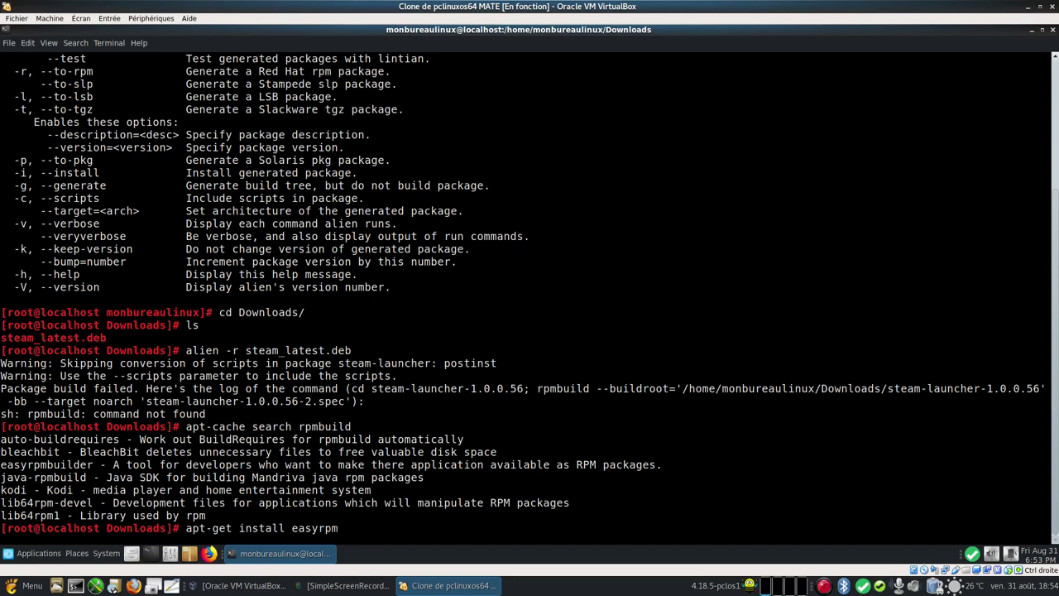
type("builder")
key("Return")
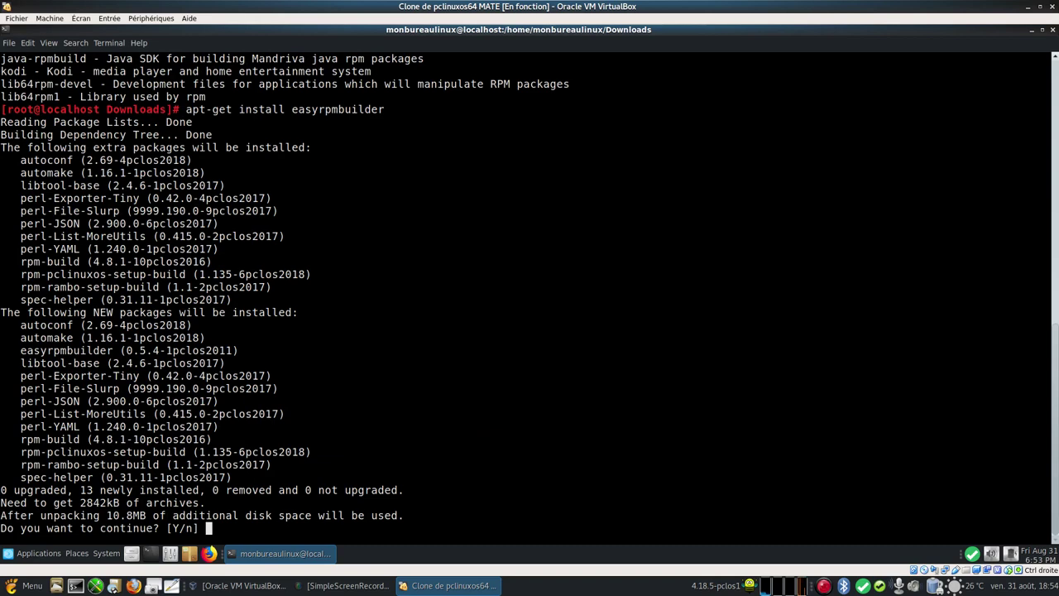
key("Return")
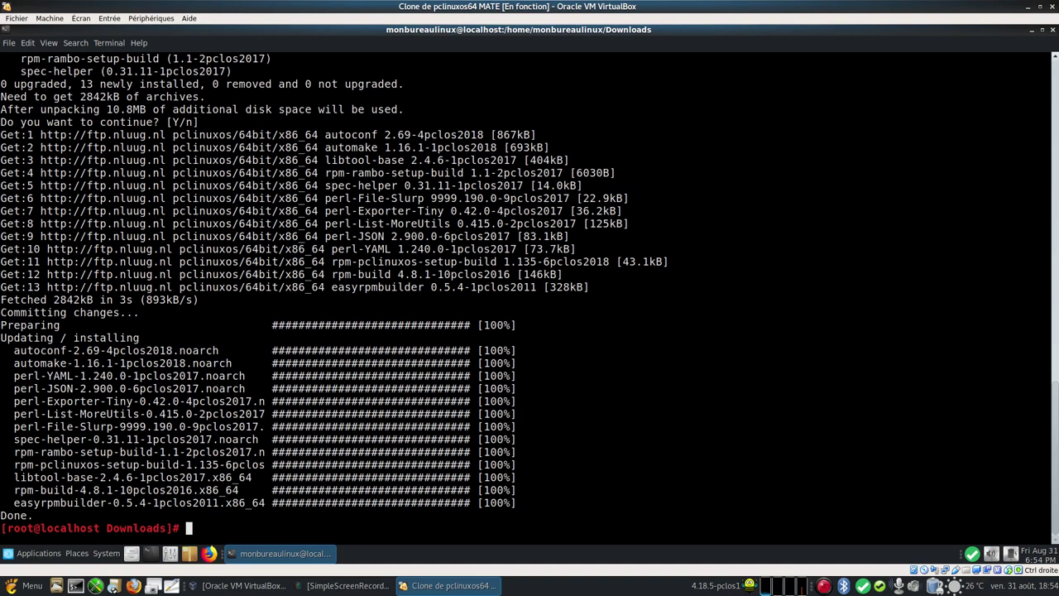
key("Up")
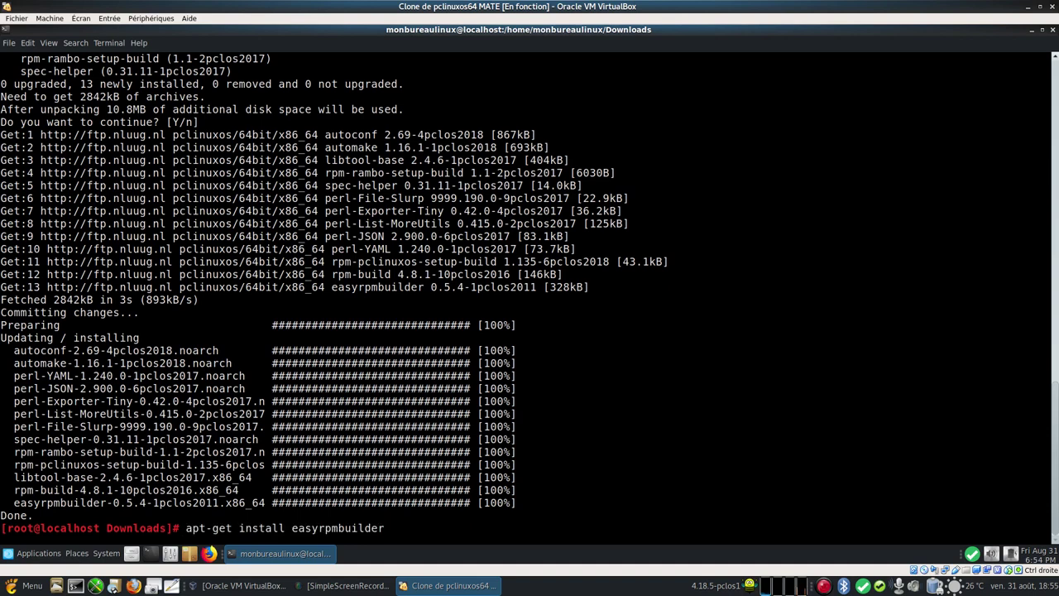
key("Up")
key("Up")
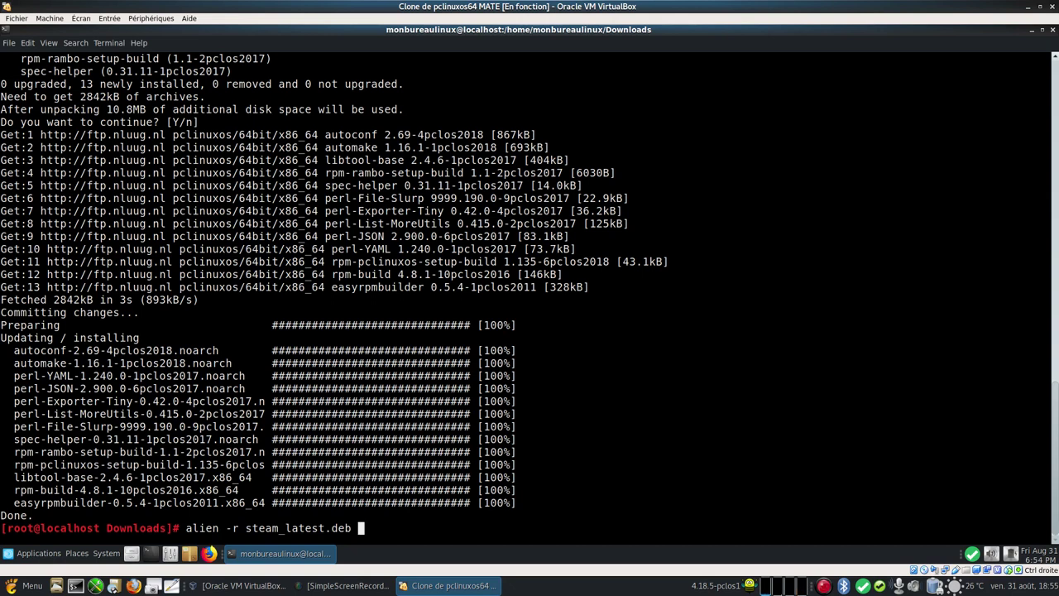
Step: Convert steam_latest.deb to steam-launcher-1.0.0.56-2.noarch.rpm and list Downloads
key("Return")
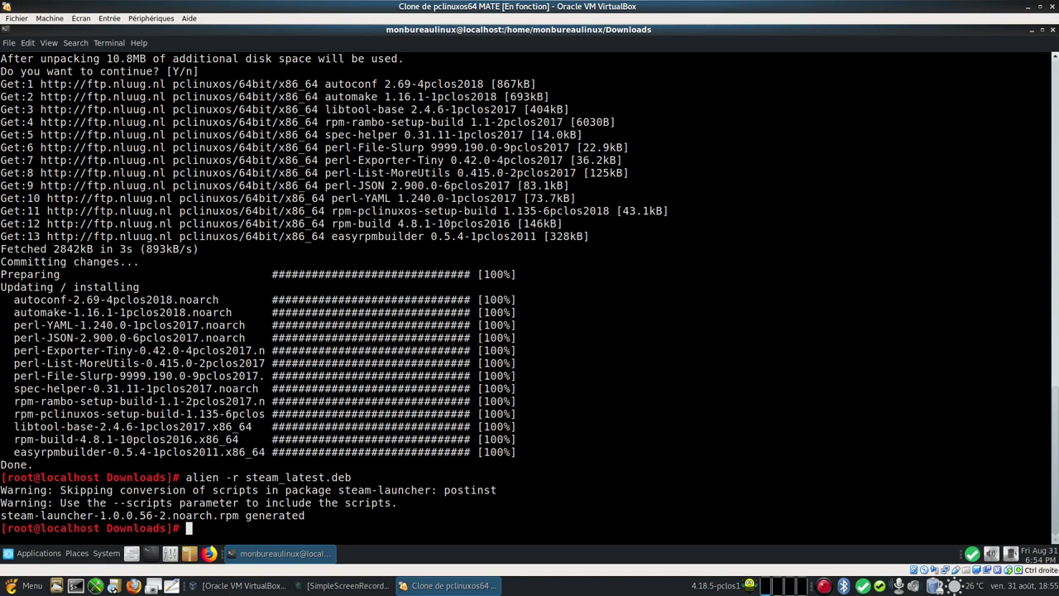
type("ls")
key("Return")
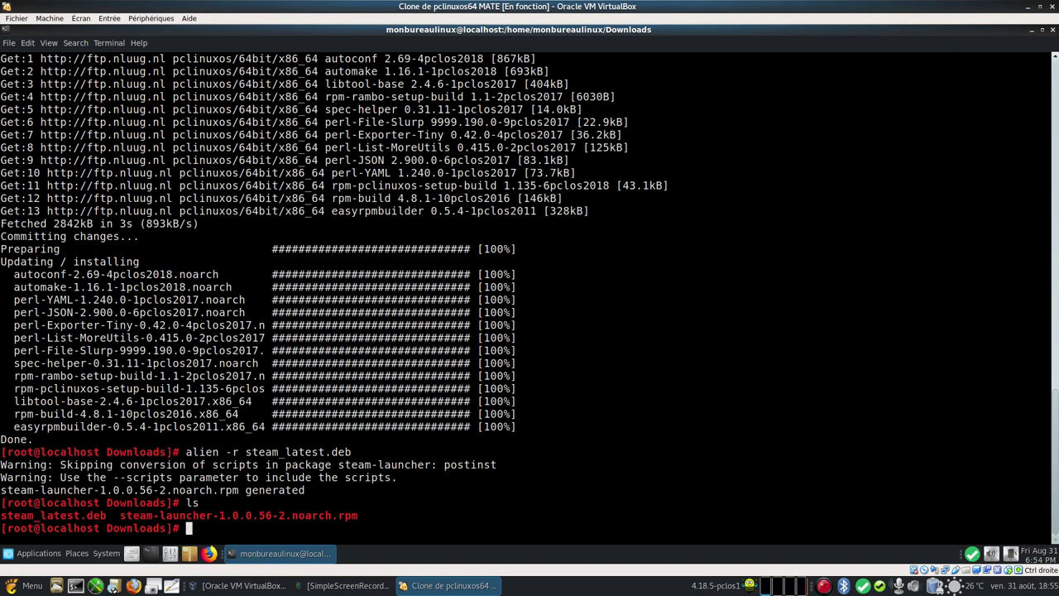
Step: Install steam-launcher-1.0.0.56-2.noarch.rpm with apt-get, then exit the root shell
type("apt-get instal")
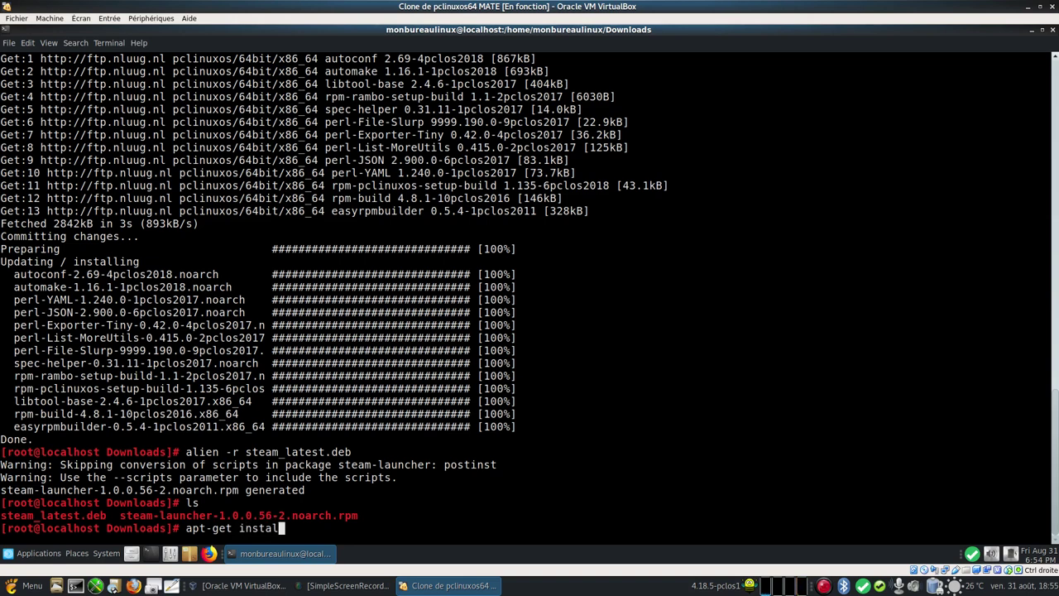
type("l steam-la")
key("Tab")
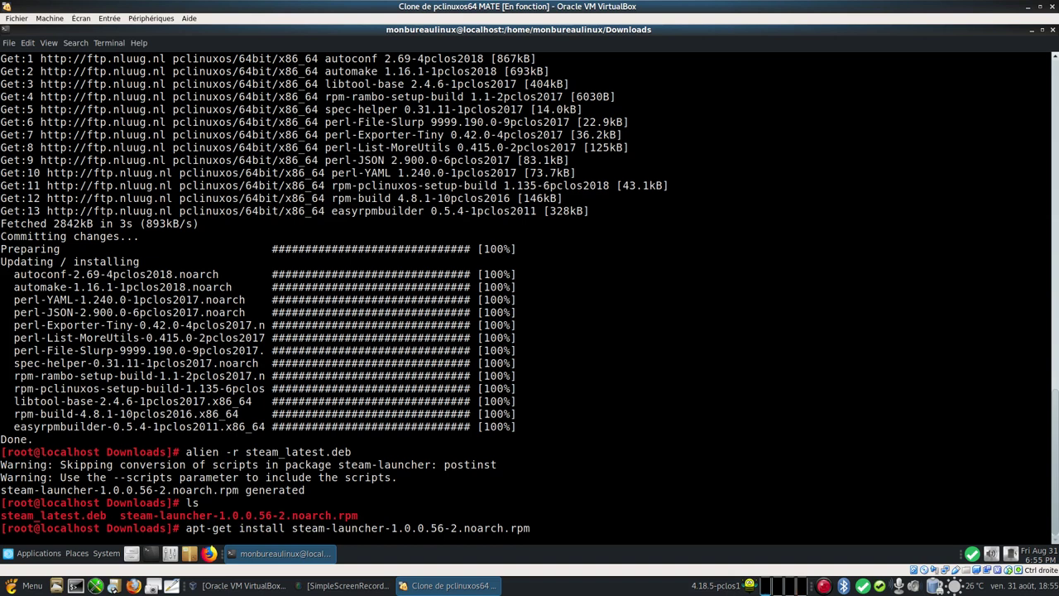
key("Return")
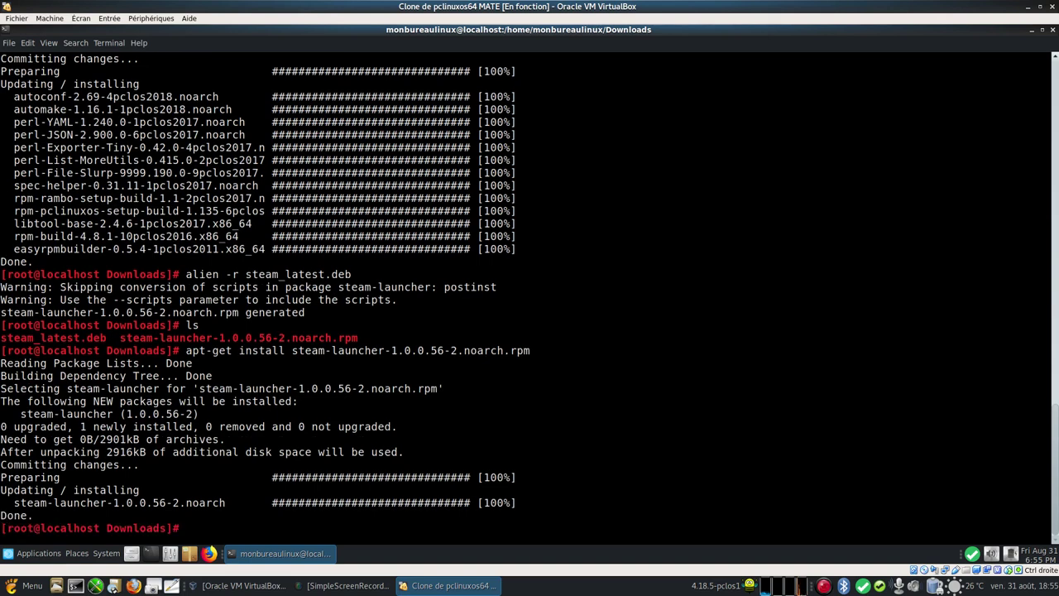
type("exit")
key("Return")
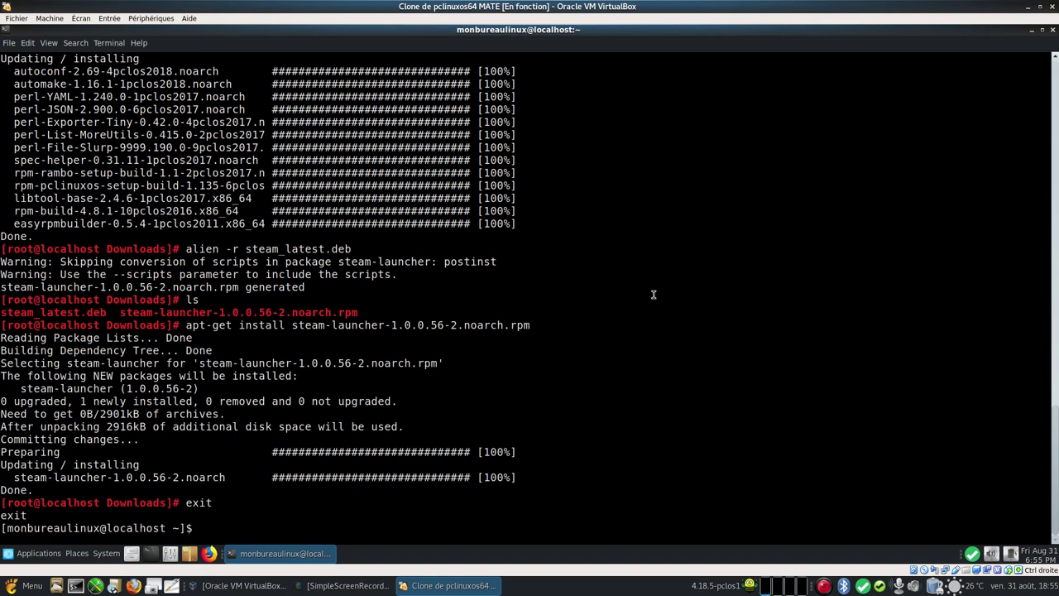
Step: Close the terminal and verify Steam is listed under Applications > Internet
left_click(1053, 31)
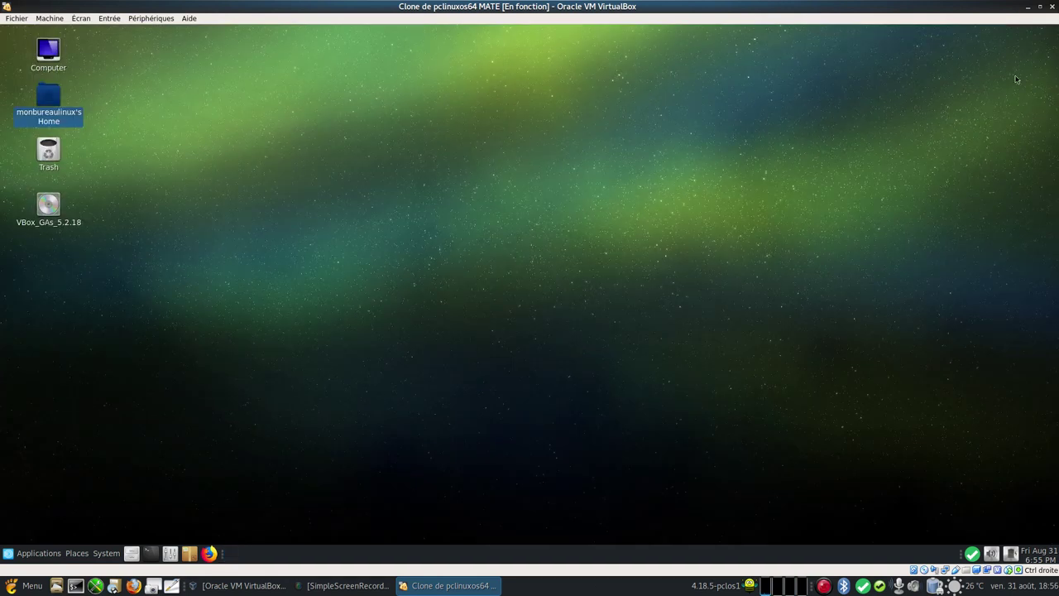
left_click(39, 553)
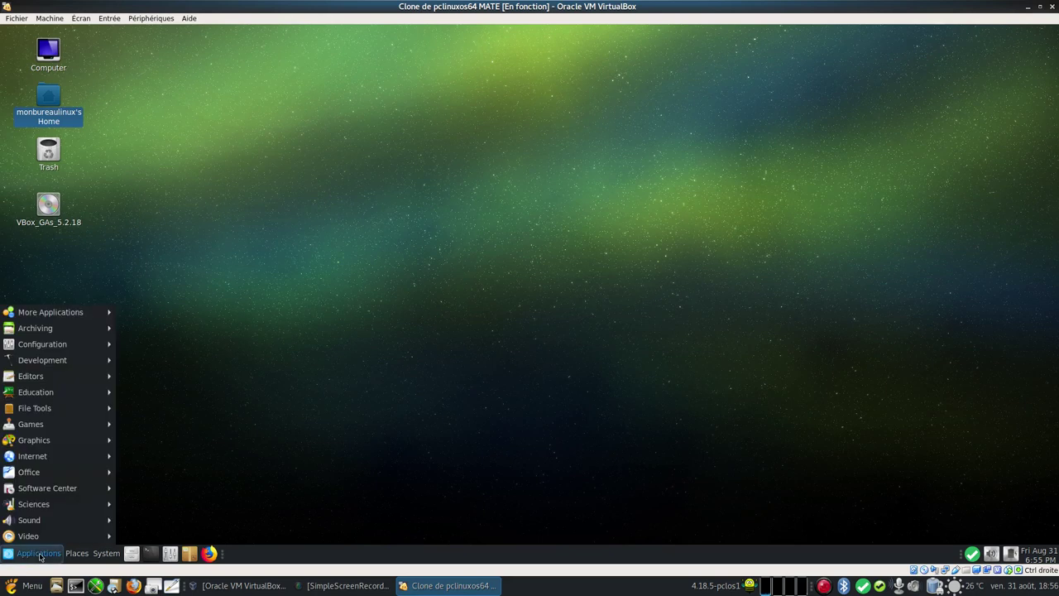
mouse_move(57, 458)
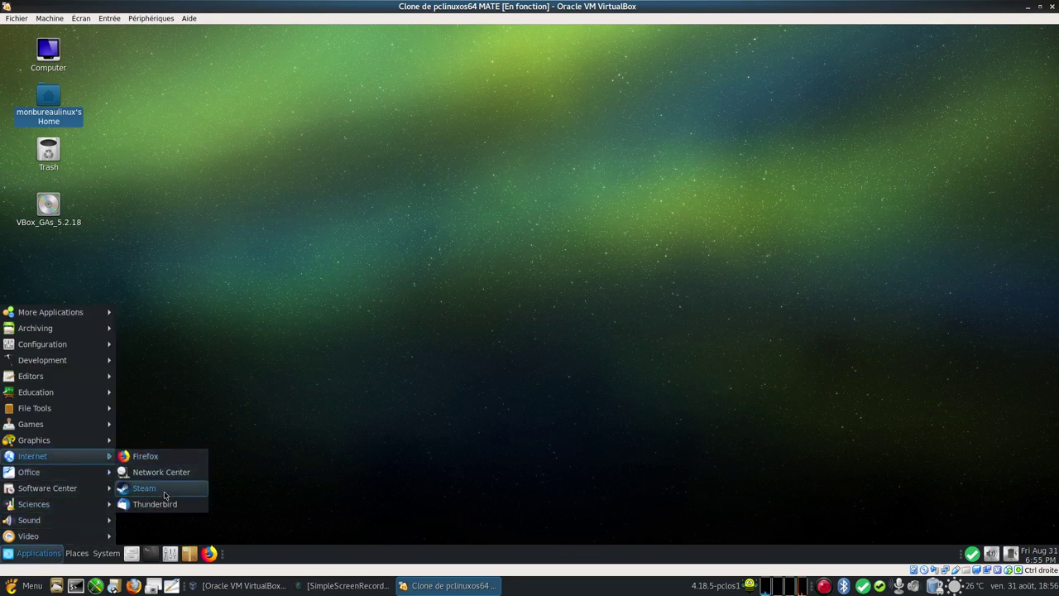
left_click(334, 360)
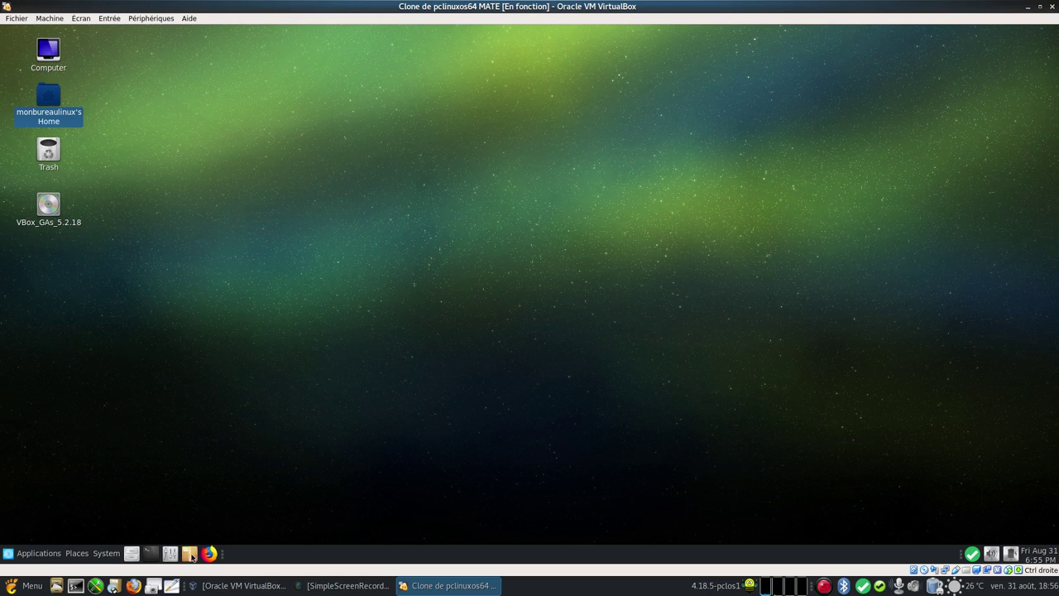
Step: Launch Synaptic as root with the root password and dismiss the sources list error
left_click(190, 553)
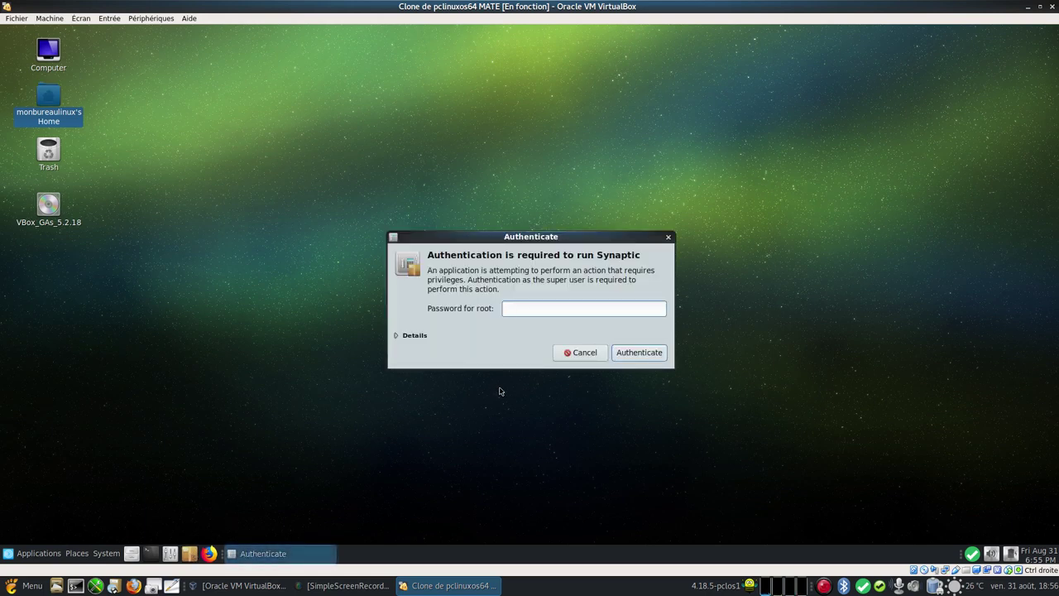
type("rootroot")
key("Return")
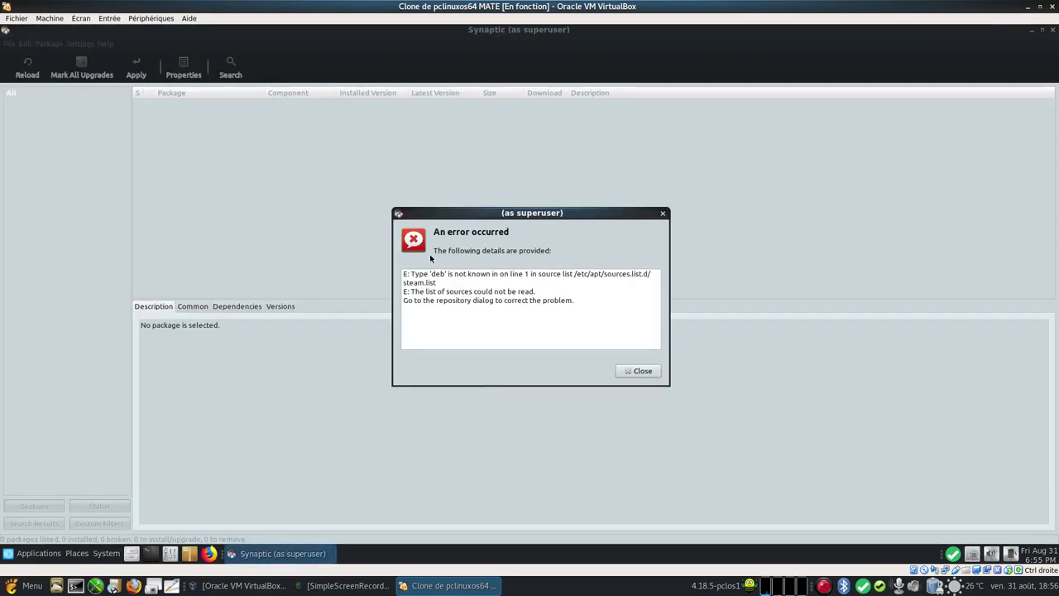
left_click(643, 370)
Step: Delete the Steam deb and deb-src repositories, reload package lists, and minimise Synaptic
left_click(80, 44)
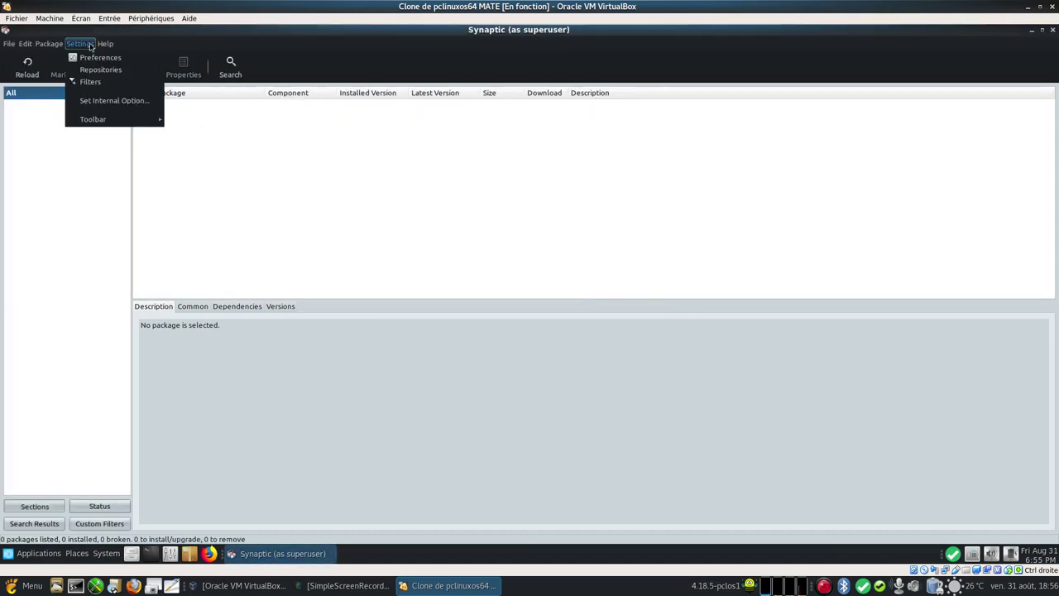
left_click(124, 72)
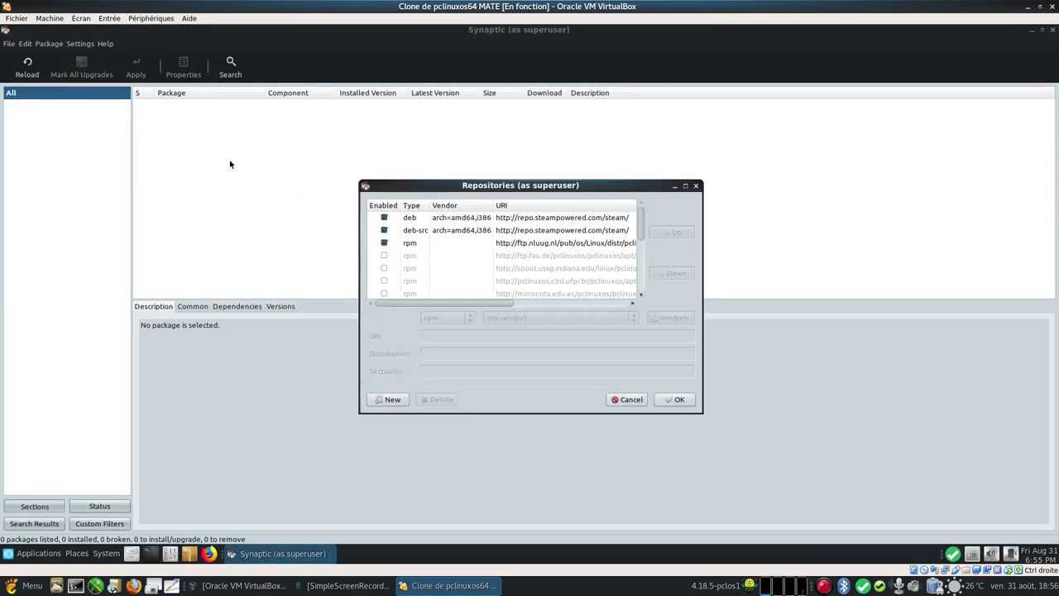
left_click(453, 232)
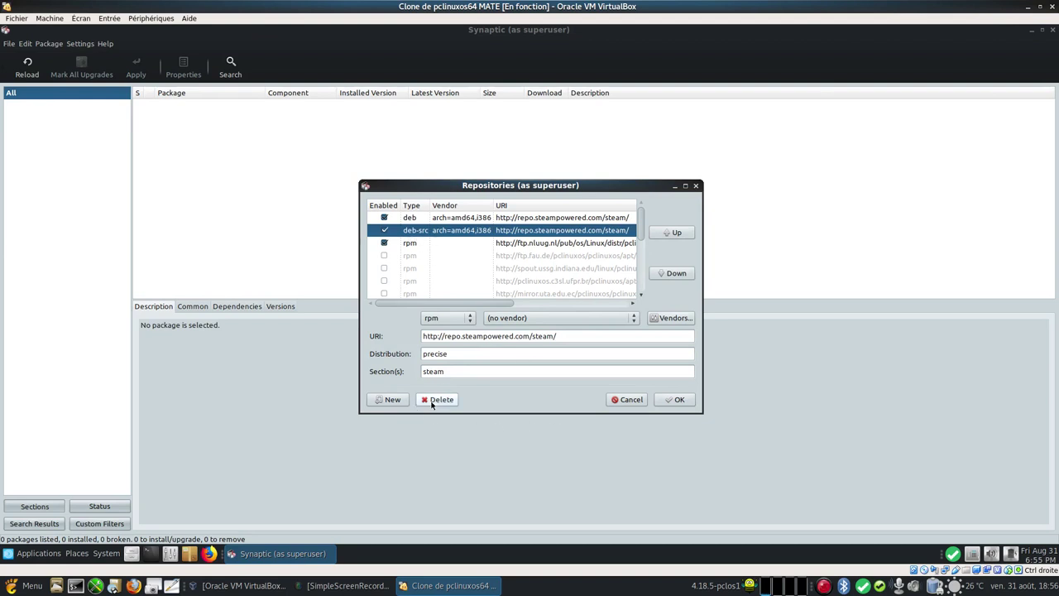
left_click(427, 401)
left_click(419, 219)
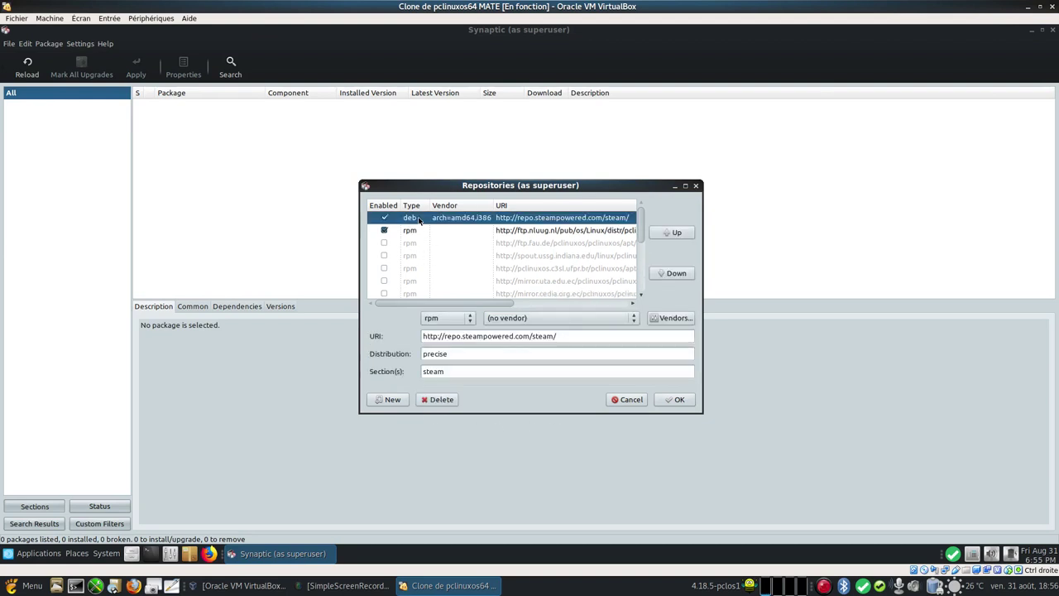
left_click(434, 400)
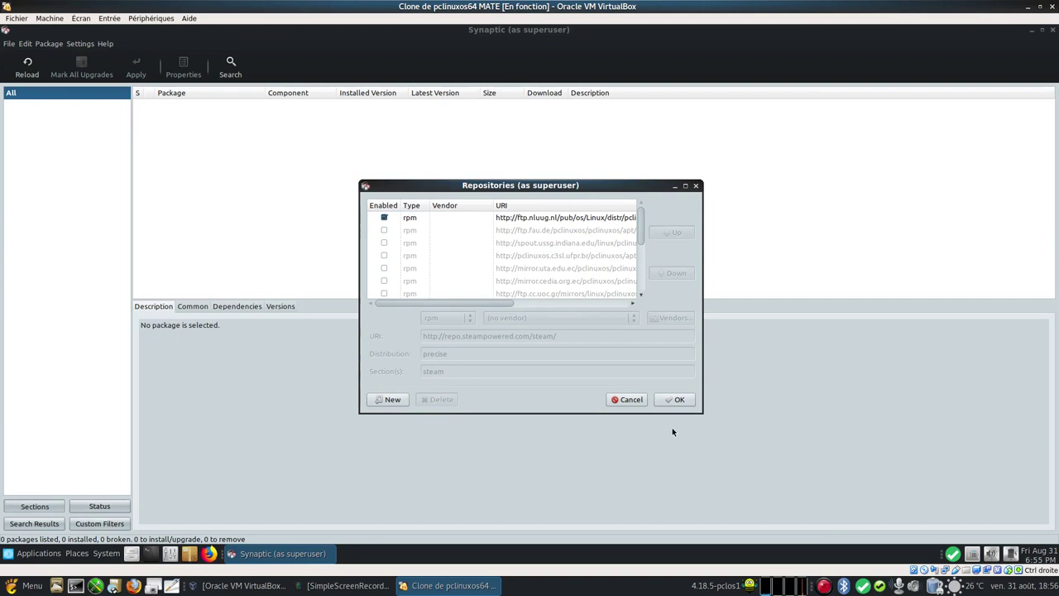
left_click(676, 399)
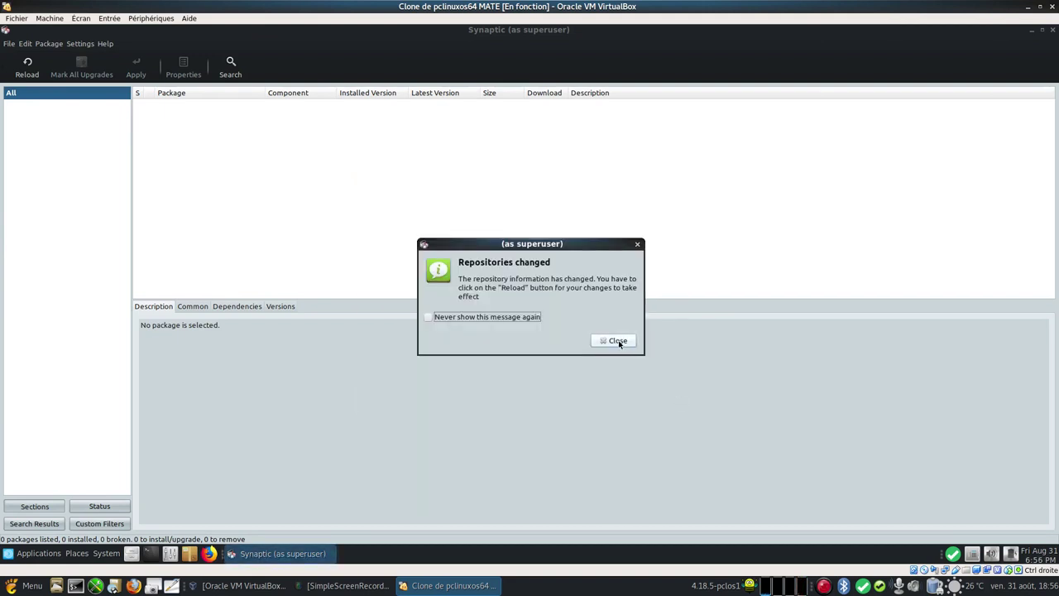
left_click(616, 341)
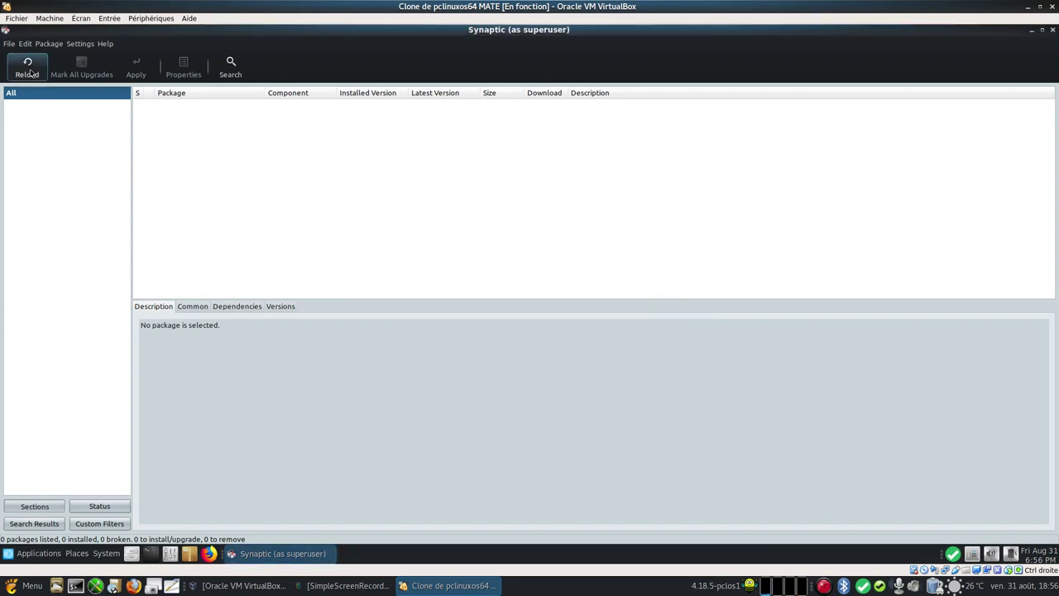
left_click(26, 66)
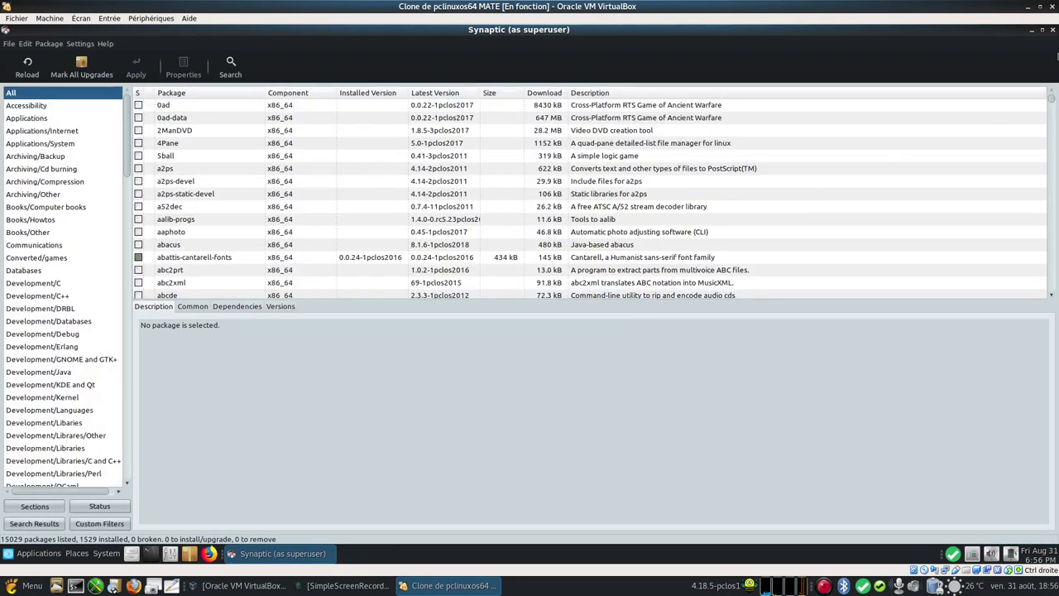
left_click(1033, 32)
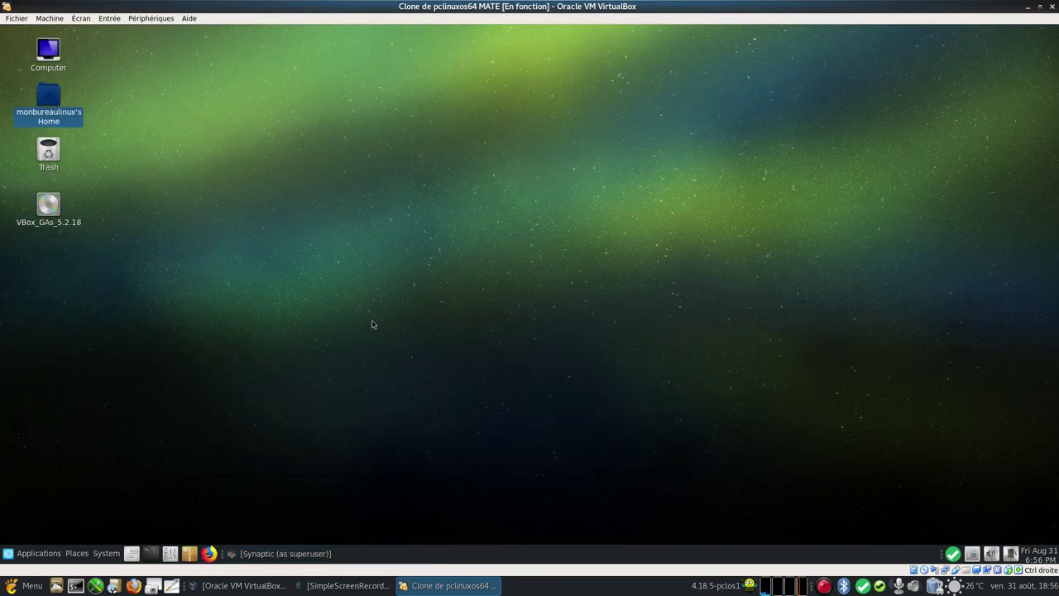
Step: Launch Steam from Applications > Internet and close its failed Package Install window
left_click(33, 555)
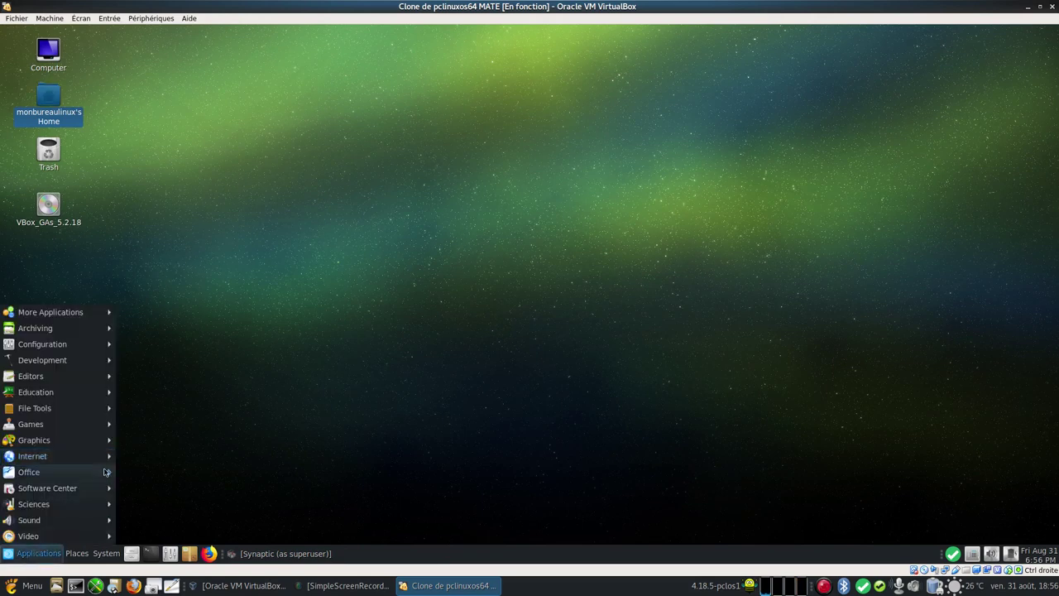
mouse_move(83, 456)
left_click(197, 491)
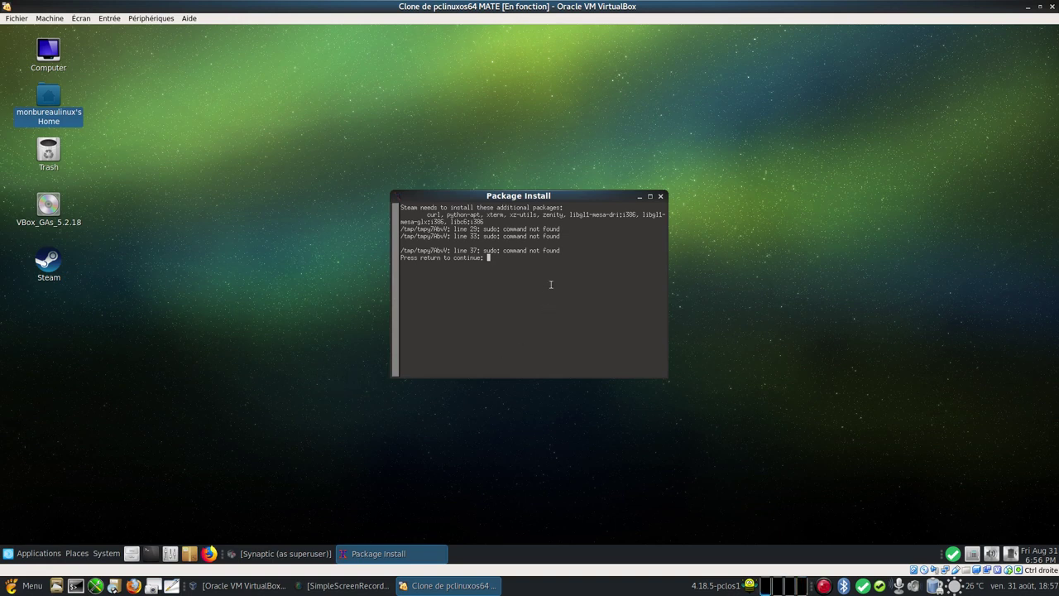
left_click(661, 197)
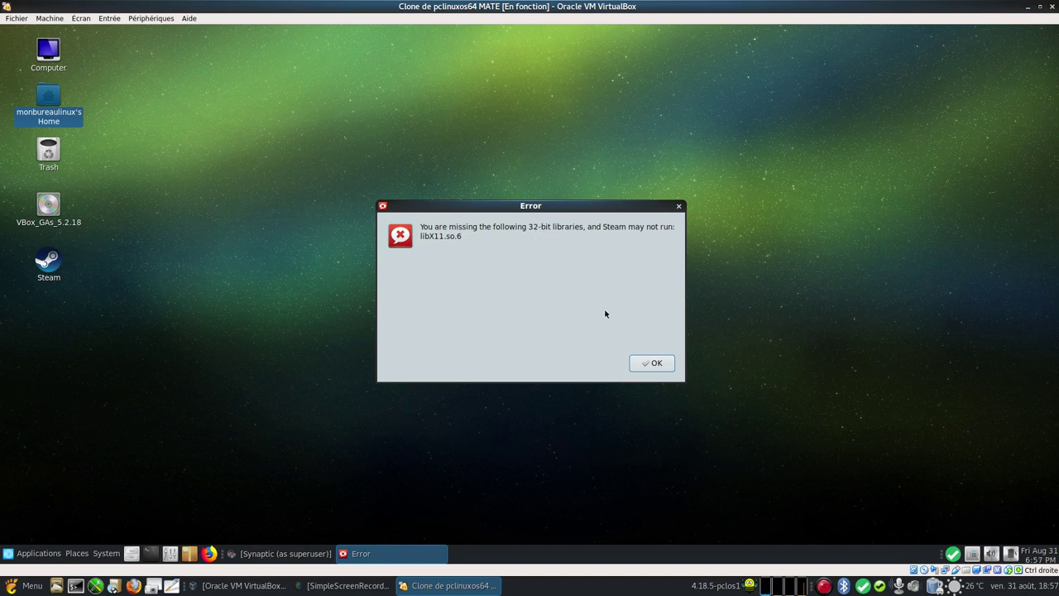
Step: Dismiss the libX11.so.6 error, return to Synaptic, and search for ia32 packages
left_click(656, 369)
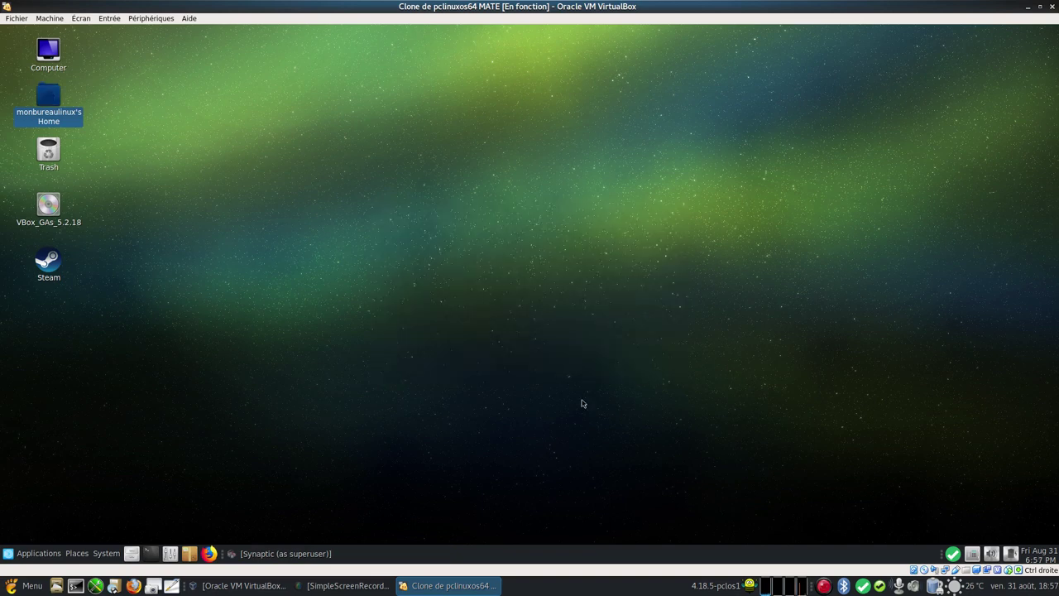
left_click(273, 553)
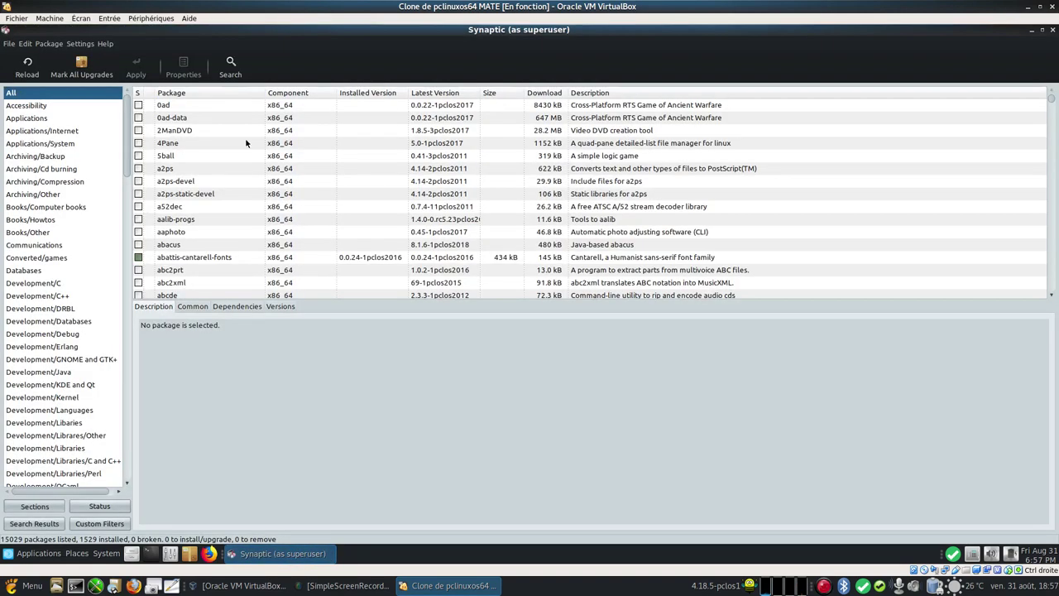
left_click(238, 72)
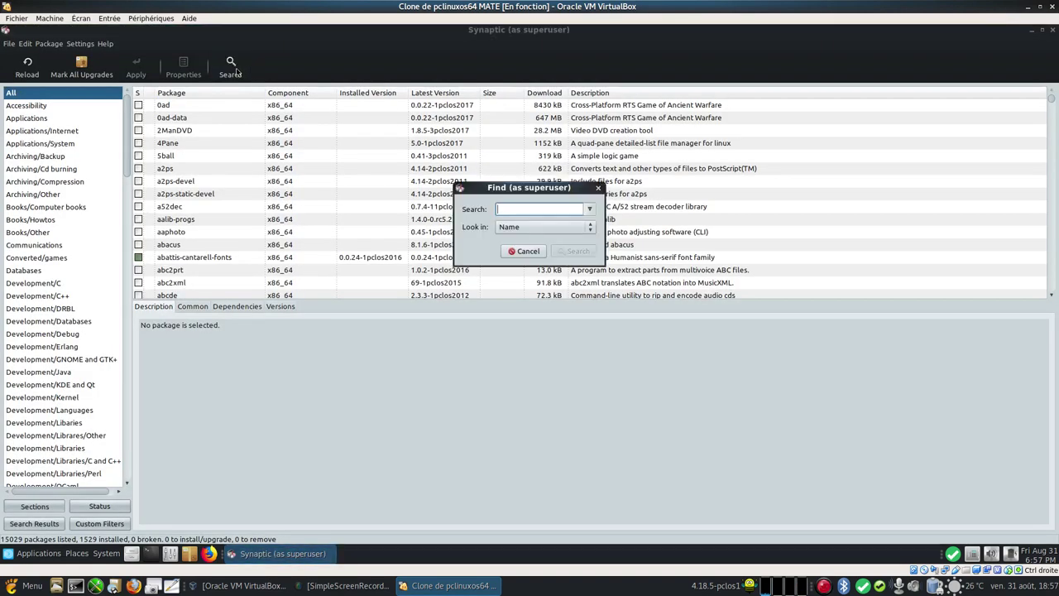
type("ia")
key("BackSpace")
key("BackSpace")
type("ia32")
key("Return")
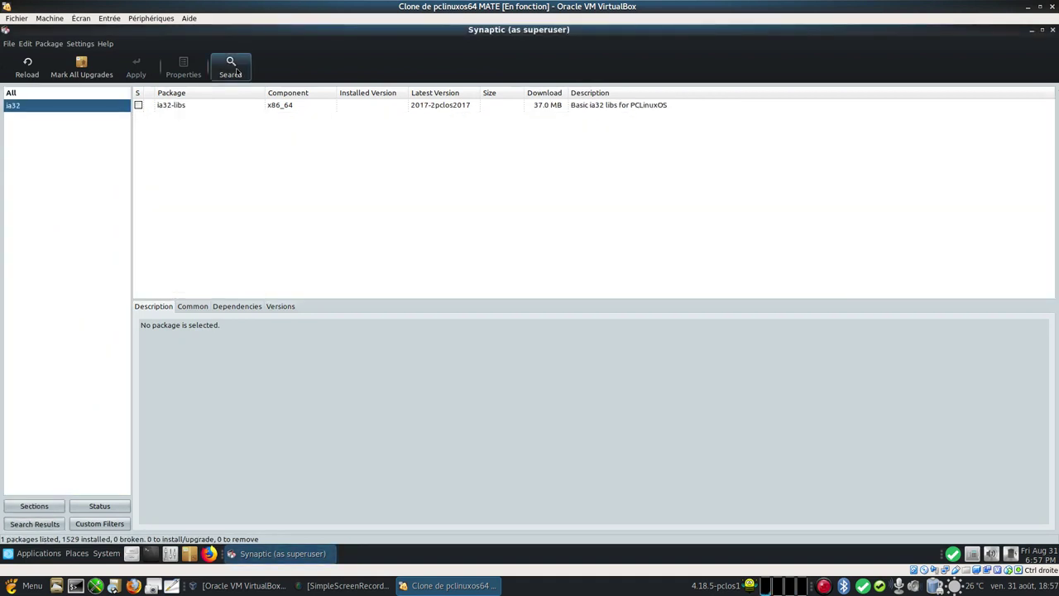
Step: Mark ia32-libs for installation and review the summary of changes to apply
left_click(161, 111)
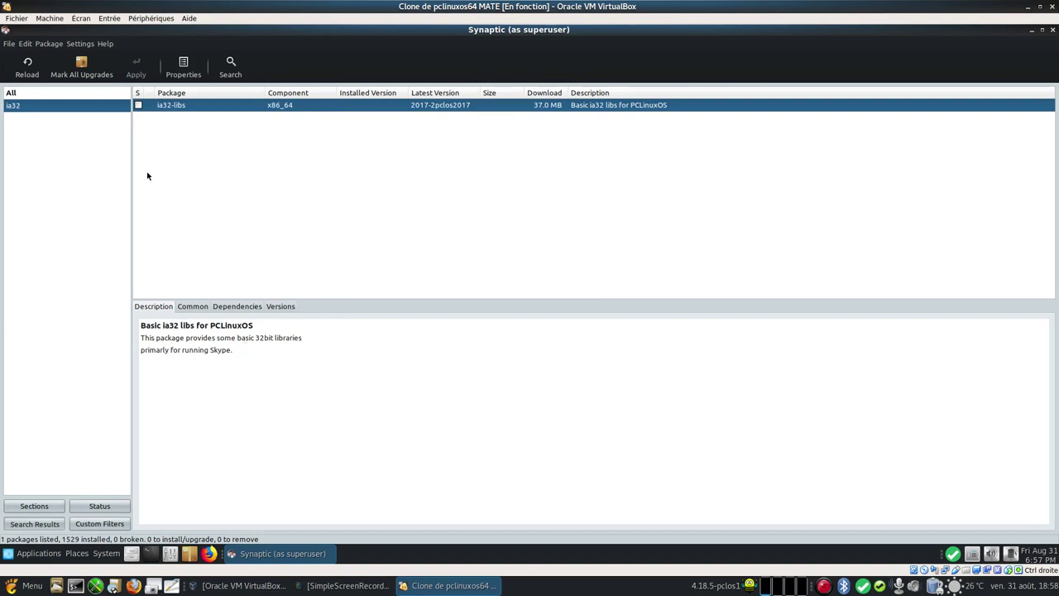
left_click(151, 107)
left_click(174, 125)
left_click(136, 68)
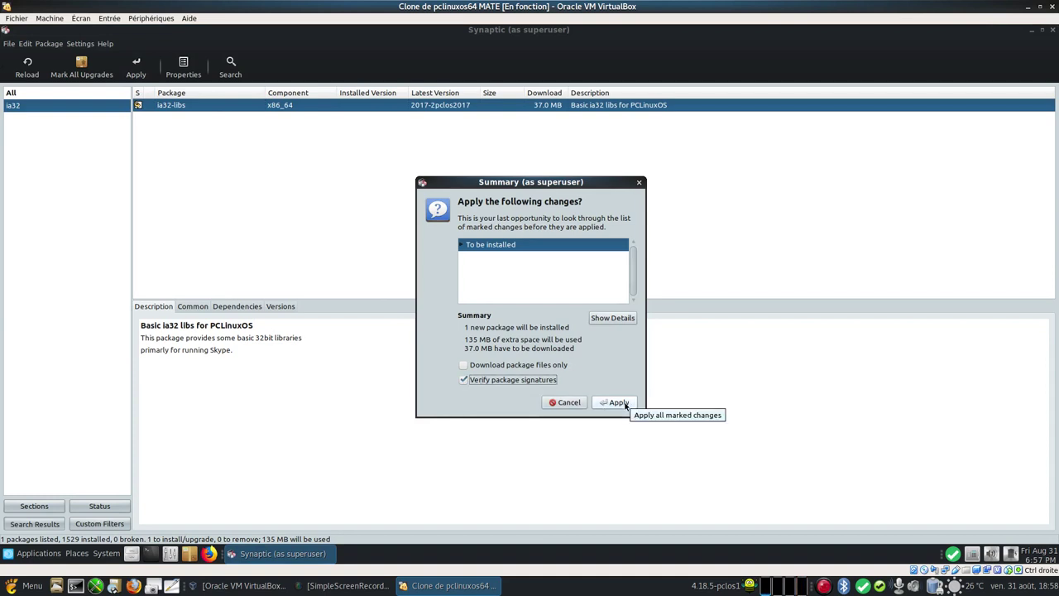
Step: Apply the changes to install ia32-libs 2017-2pclos2017, check its description, then close Synaptic
left_click(617, 402)
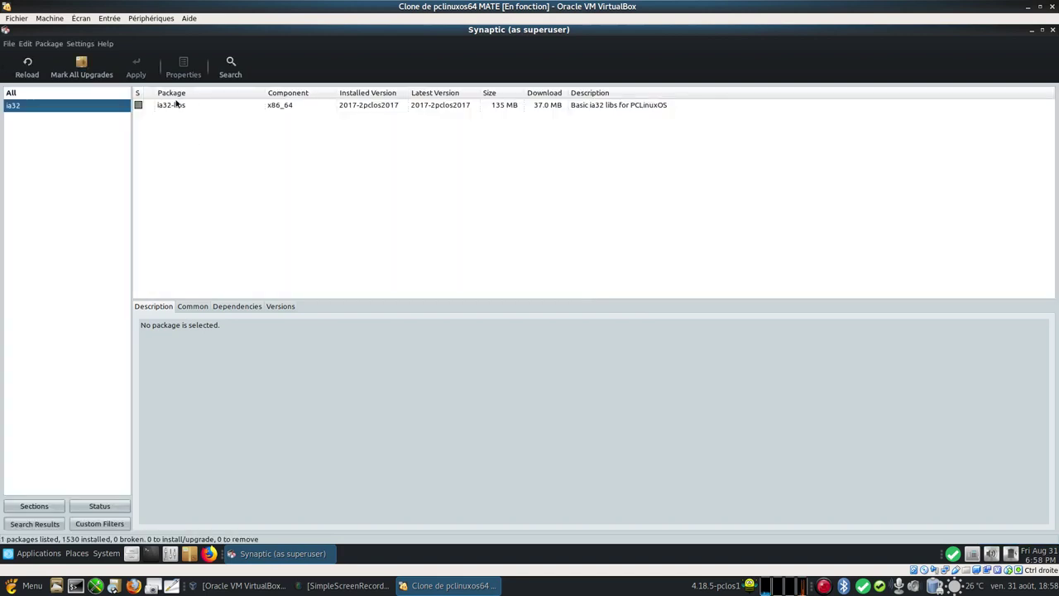
left_click(175, 104)
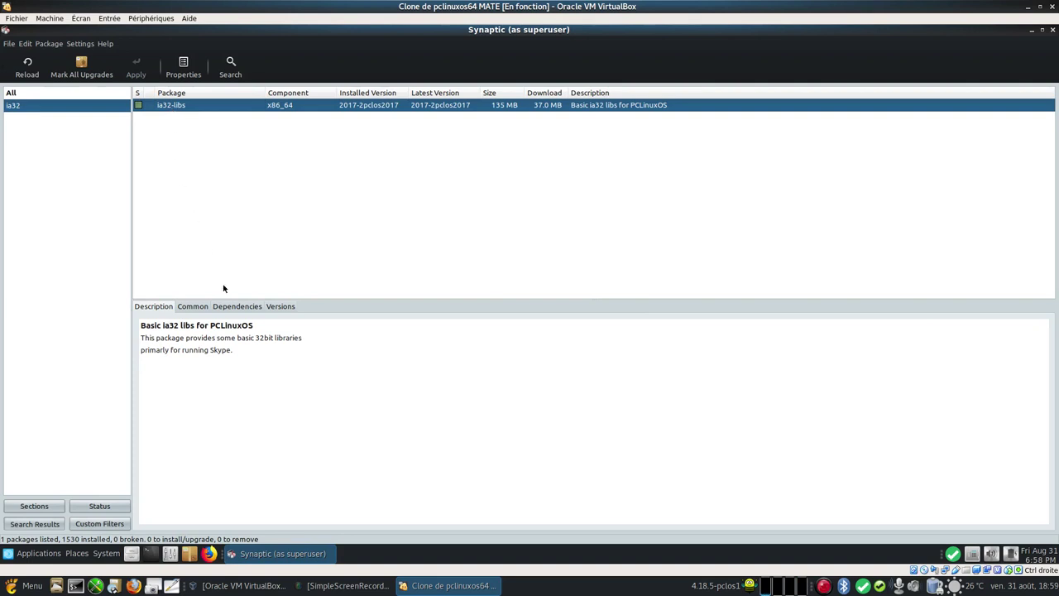
left_click_drag(237, 356, 142, 337)
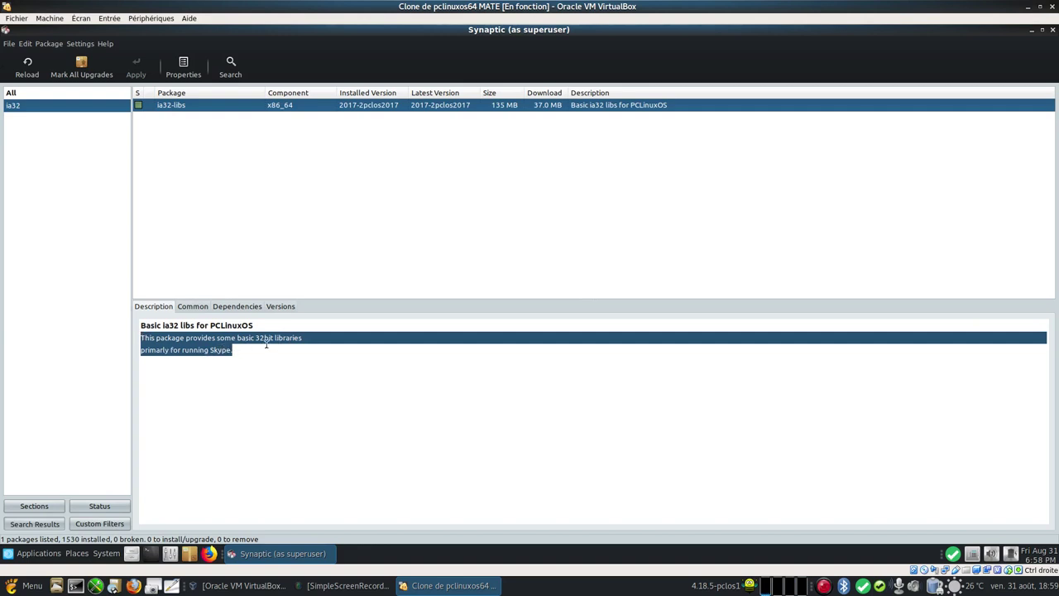
left_click(253, 365)
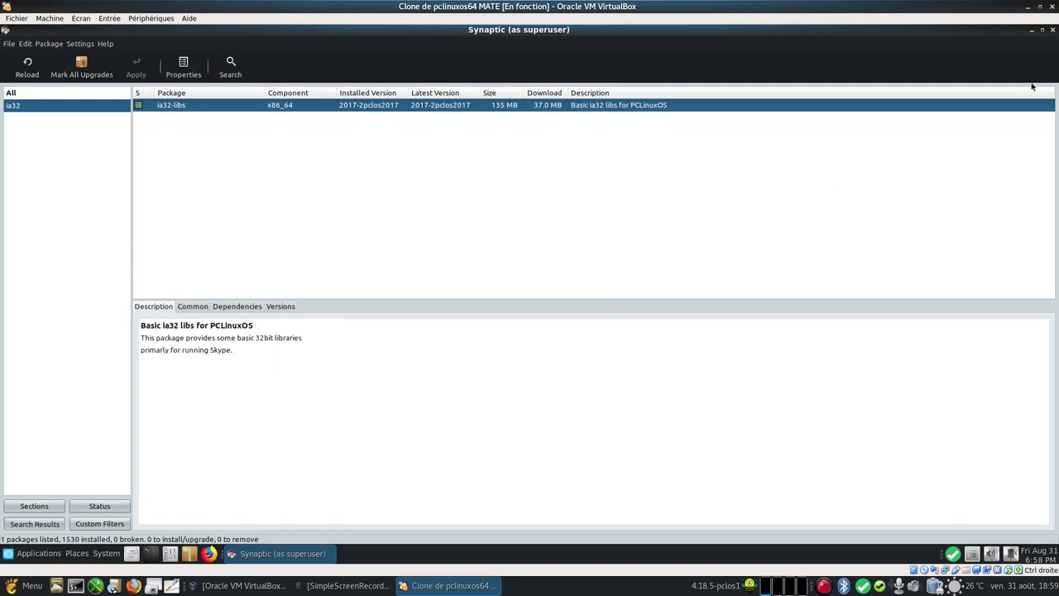
left_click(1052, 30)
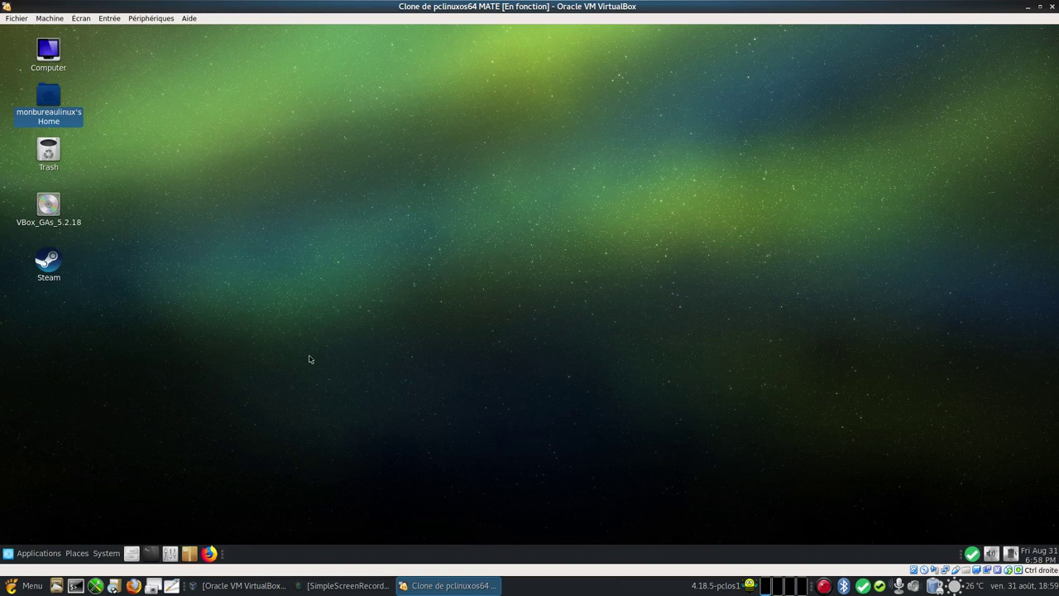
Step: Relaunch Steam from the desktop icon, close the packages notice, and move the update window aside
left_click(49, 263)
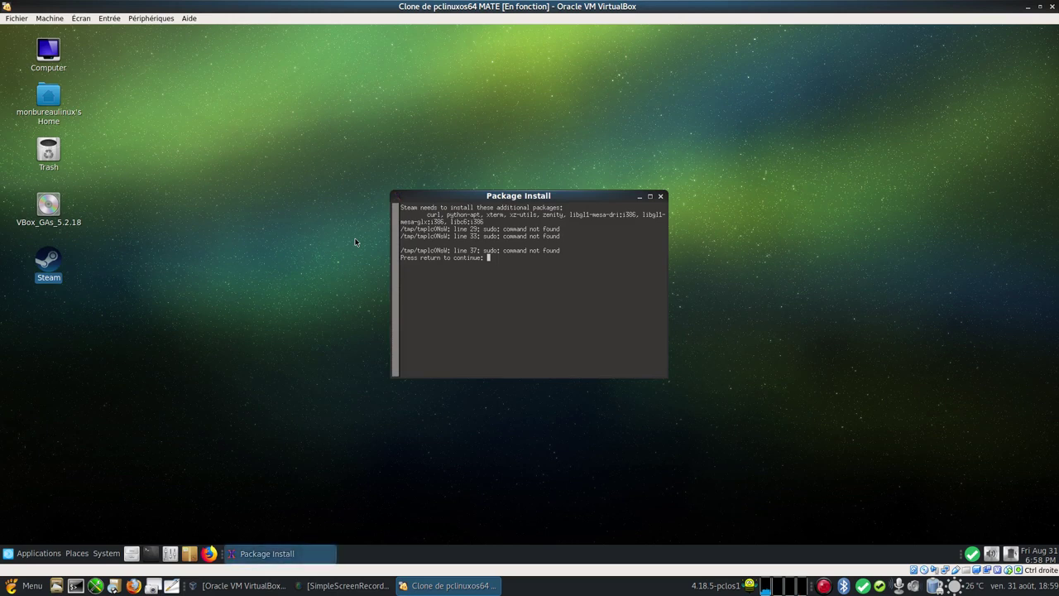
left_click(660, 196)
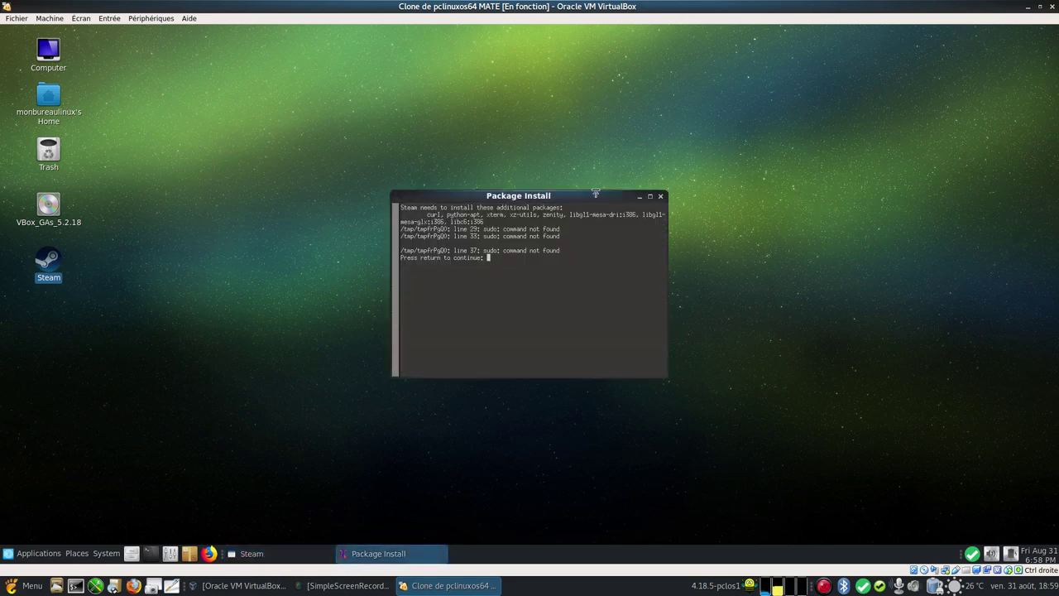
left_click_drag(620, 196, 862, 170)
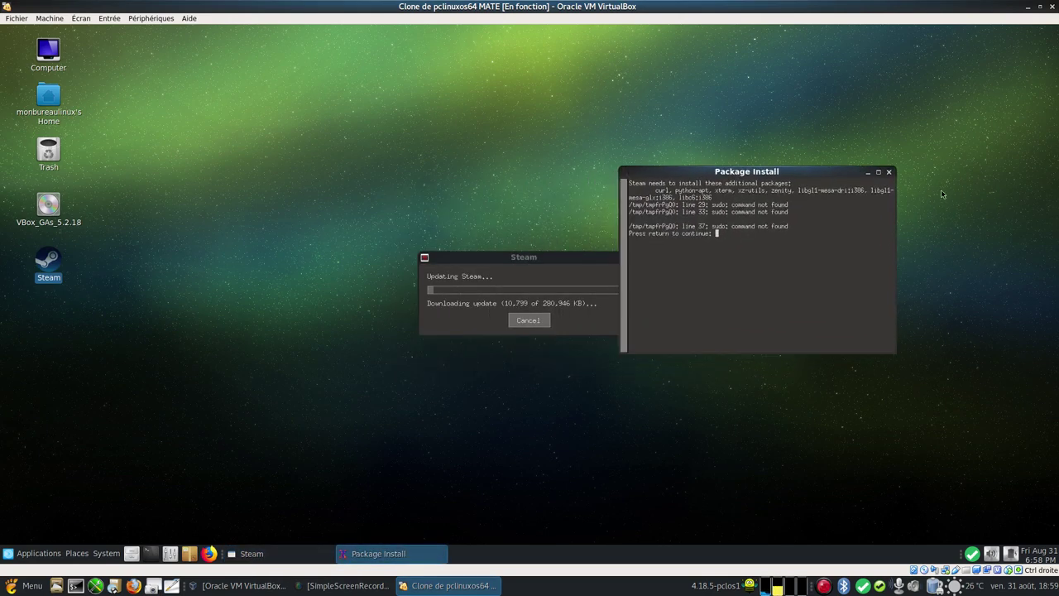
left_click(889, 173)
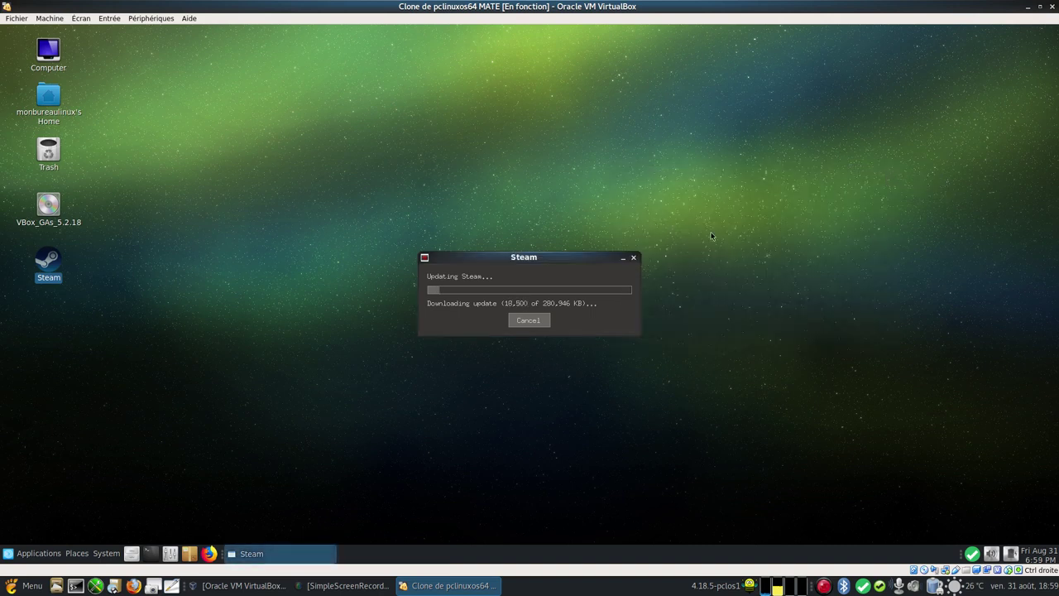
left_click_drag(584, 256, 615, 200)
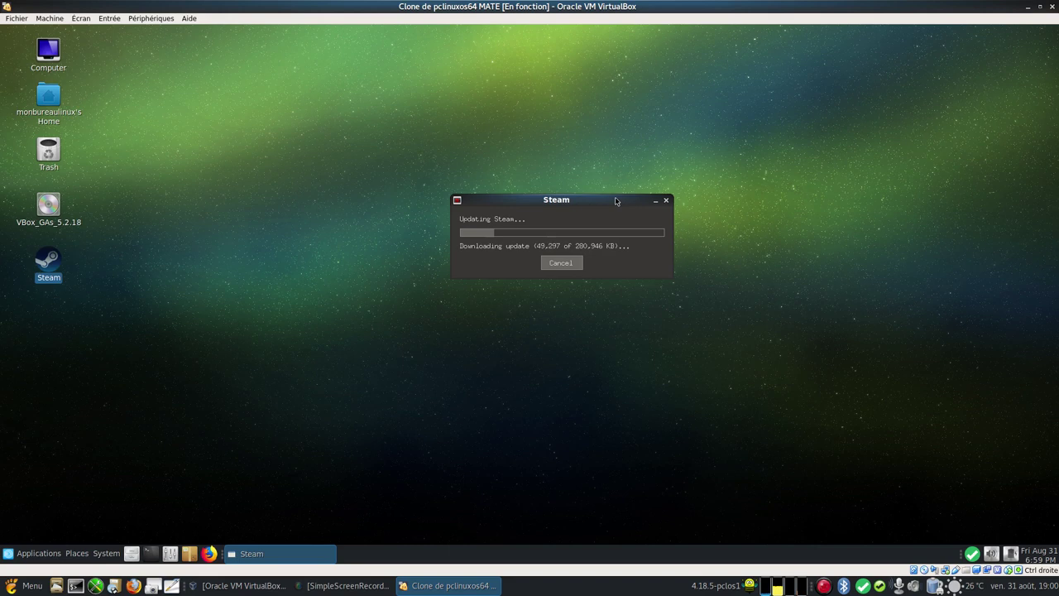
right_click(823, 585)
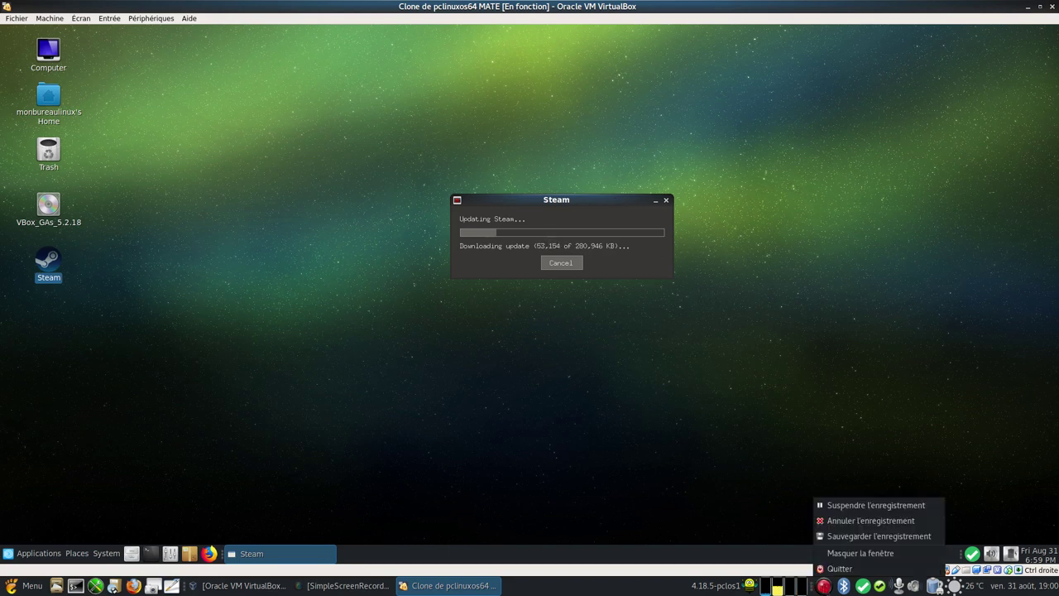
left_click(897, 511)
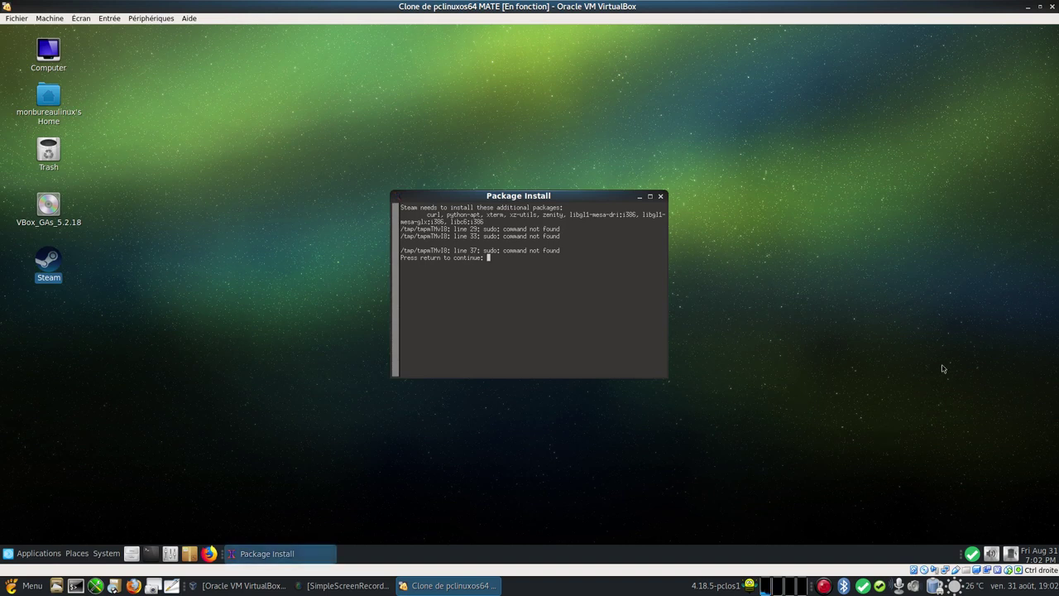
Step: Close the Package Install terminal window again to reach the Steam welcome window
left_click(661, 197)
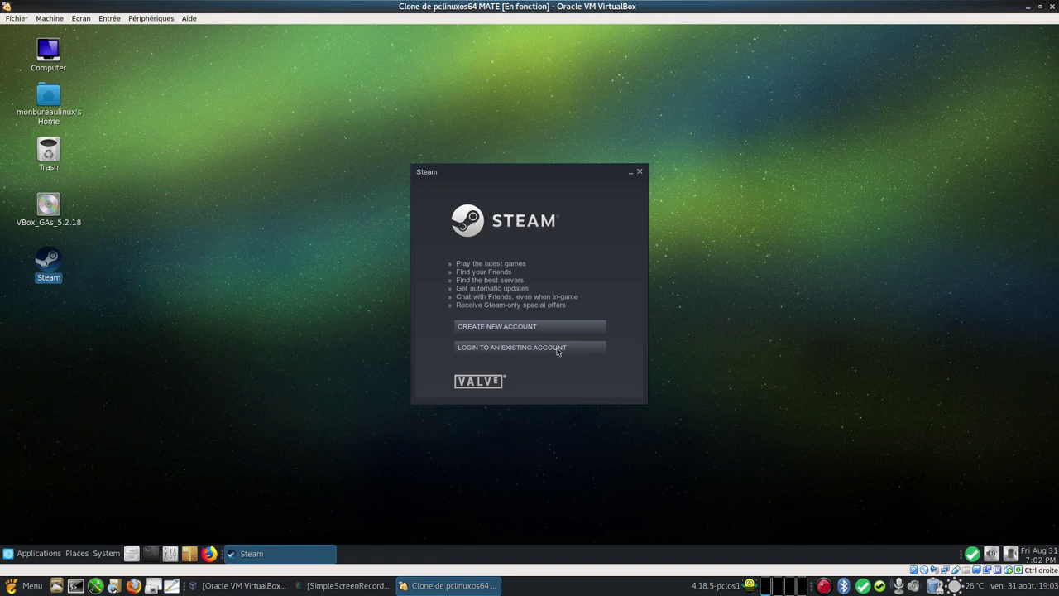
Step: Log in to an existing Steam account with its credentials and finish Steam Guard authorization
left_click(557, 348)
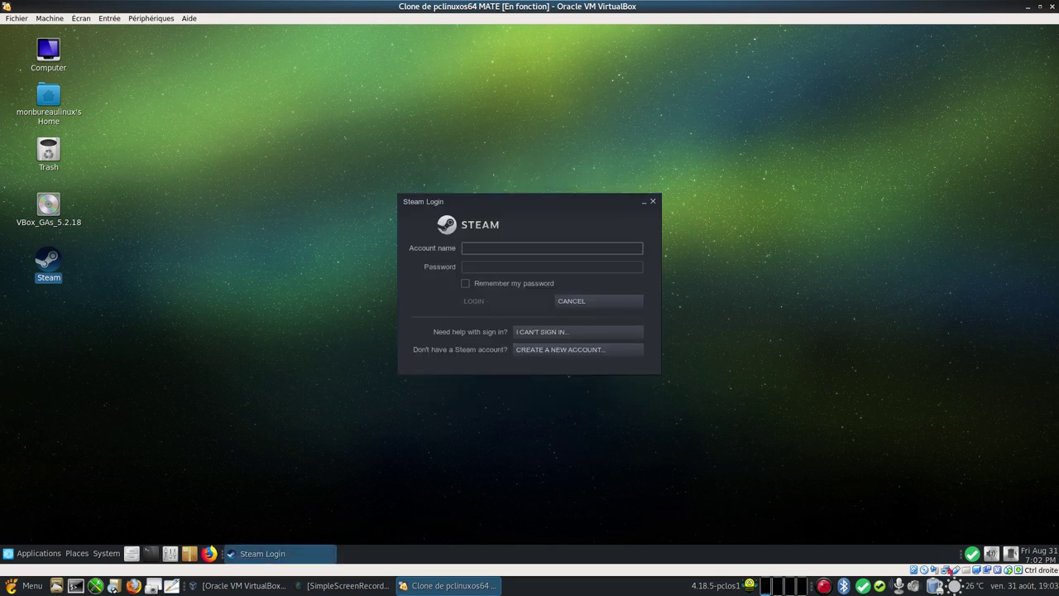
right_click(829, 578)
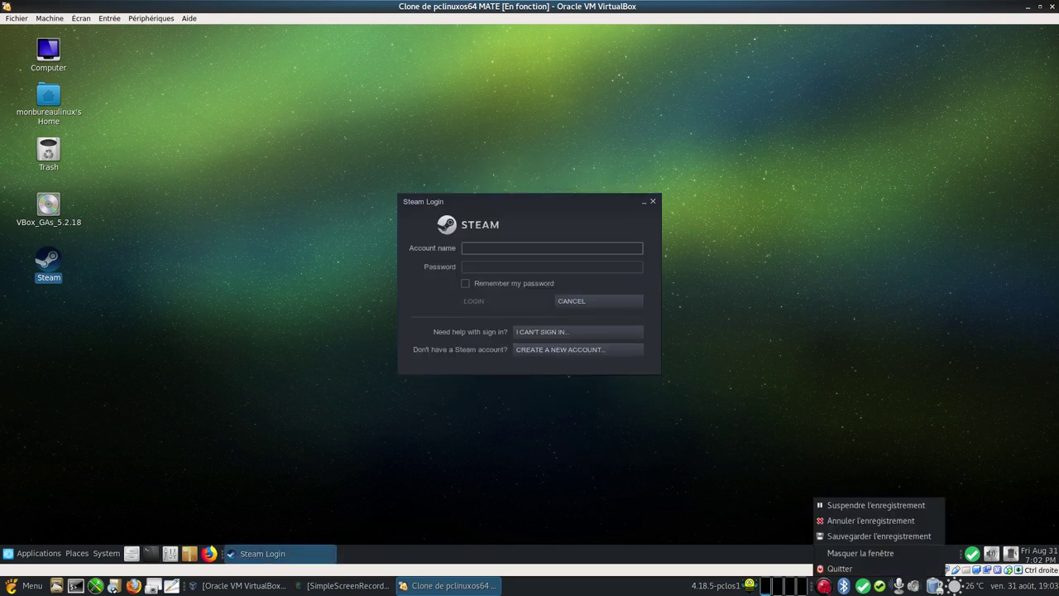
left_click(847, 509)
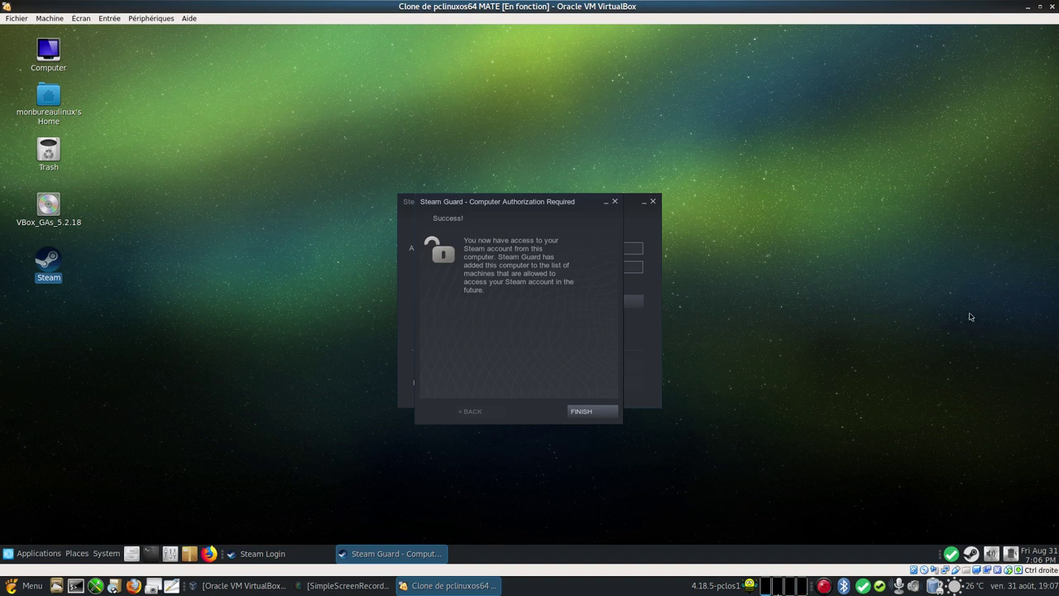
left_click(589, 412)
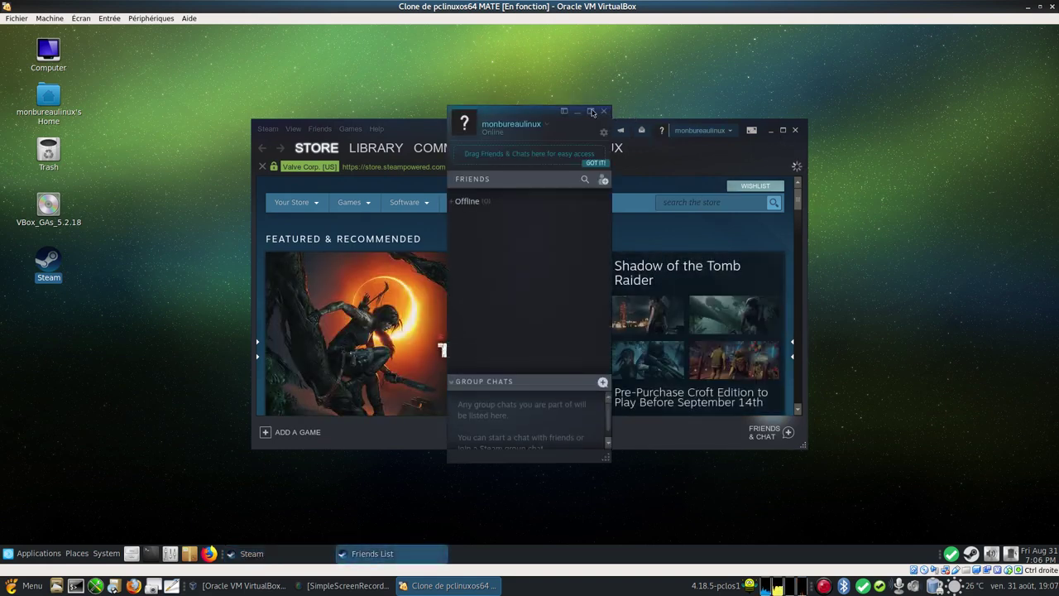
Step: Maximise Steam with Friends List minimised, browse the Store, and back out of Vermintide 2's age check
left_click(577, 111)
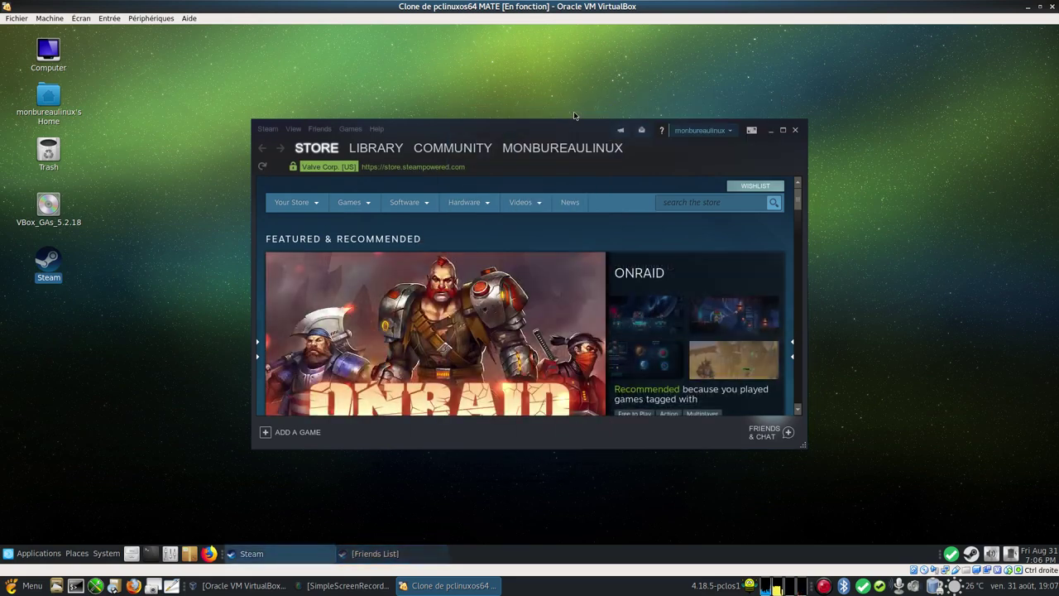
left_click(781, 131)
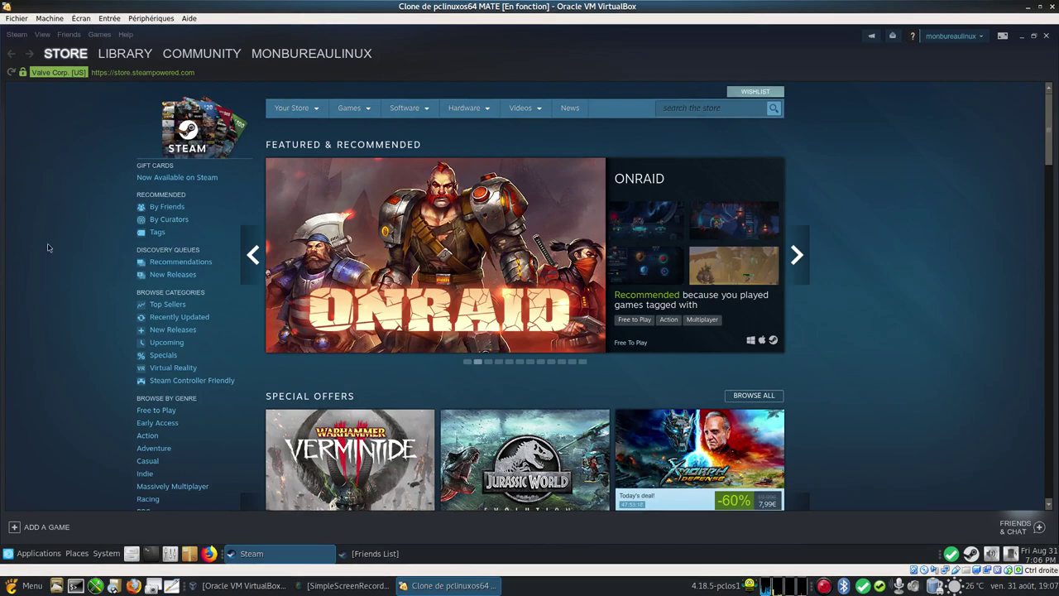
scroll(19, 323, "down", 5)
scroll(19, 322, "up", 5)
scroll(234, 412, "down", 5)
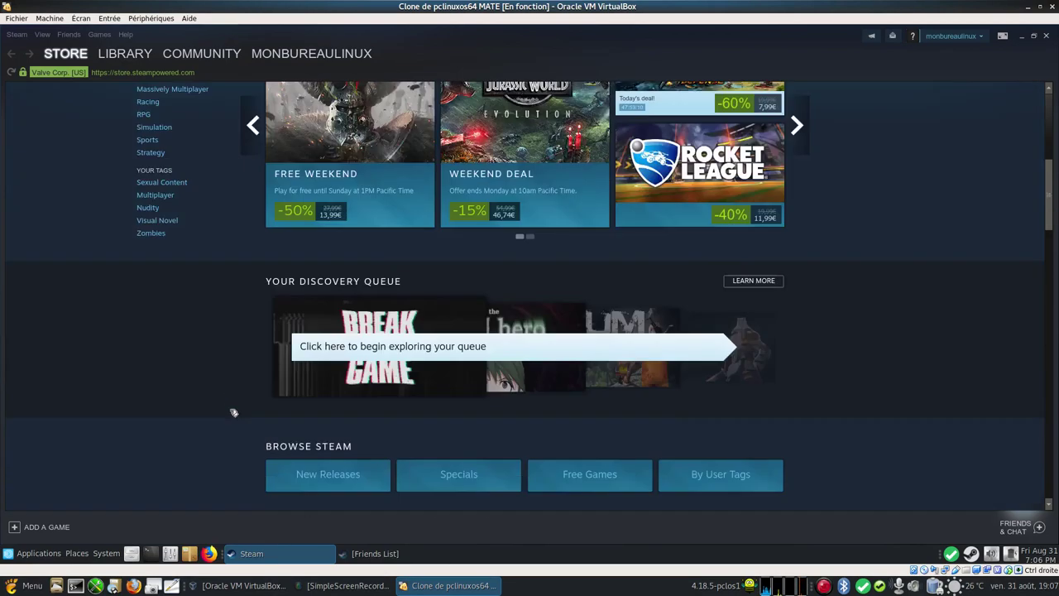
scroll(231, 411, "up", 3)
scroll(231, 411, "down", 3)
scroll(346, 269, "up", 3)
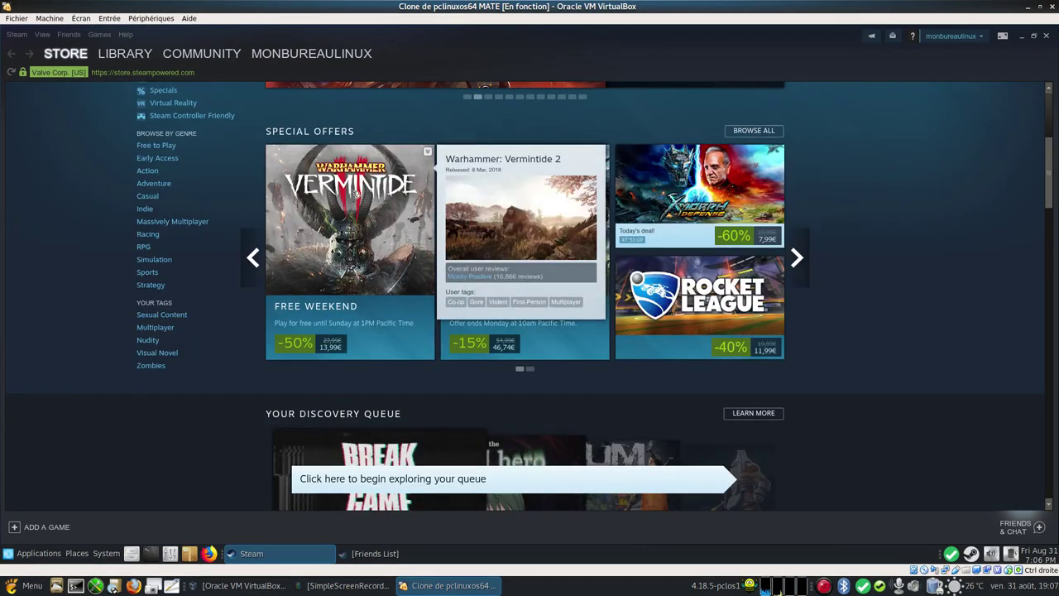
left_click(354, 192)
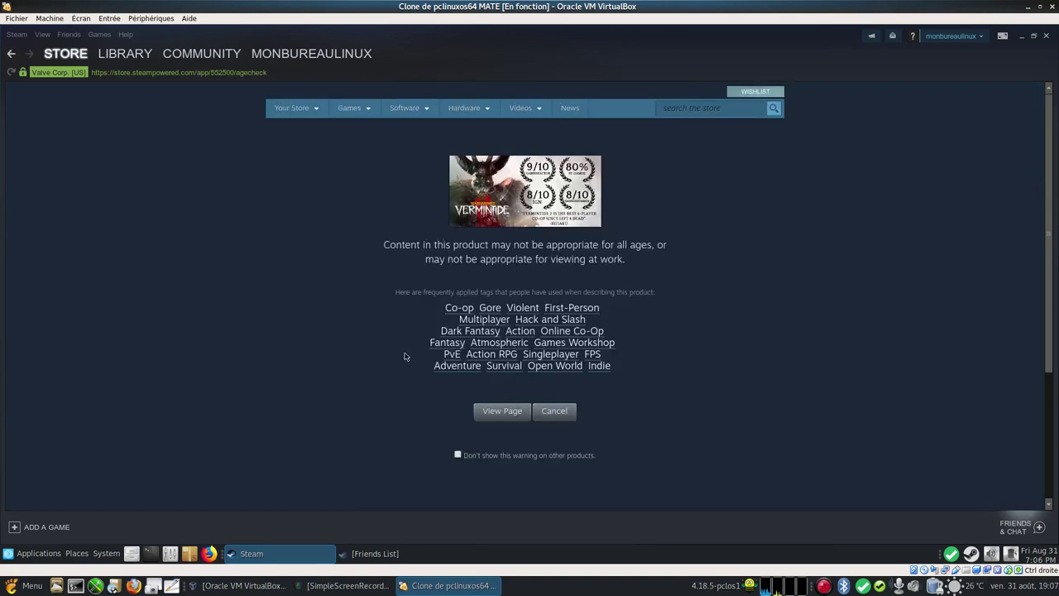
scroll(745, 379, "down", 3)
scroll(744, 379, "up", 3)
left_click(559, 413)
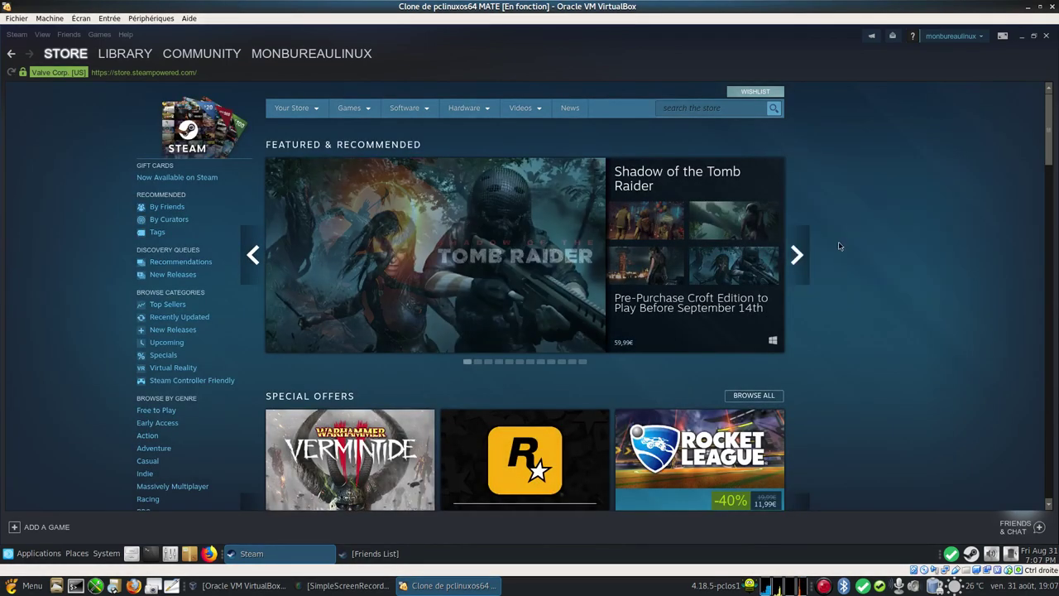
Step: Advance the featured carousel nine times to Gender Bender DNA Twister Extreme, then minimise VirtualBox
left_click(795, 255)
left_click(795, 255)
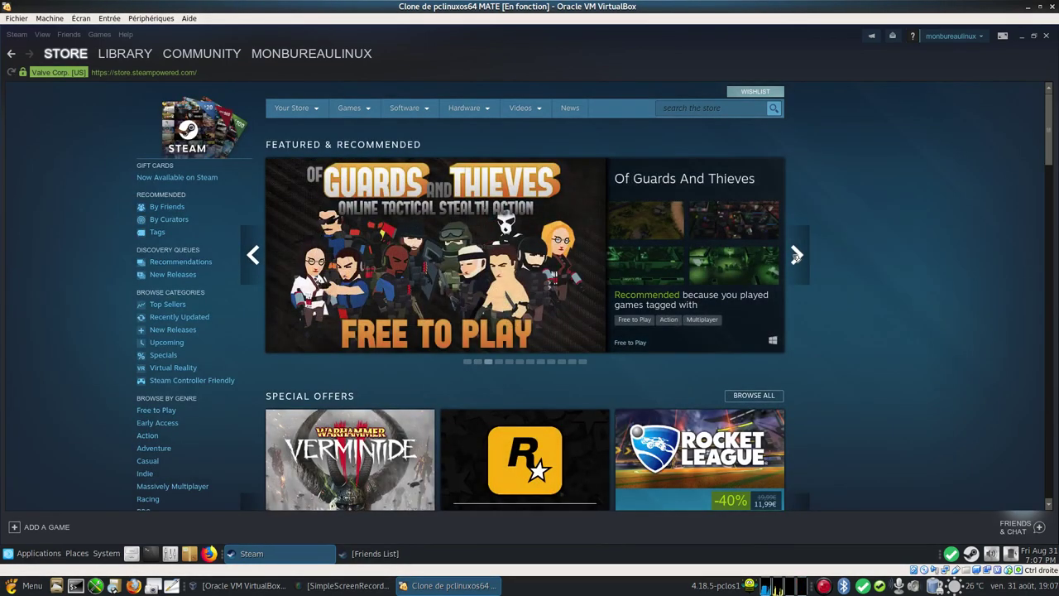
left_click(796, 254)
left_click(795, 255)
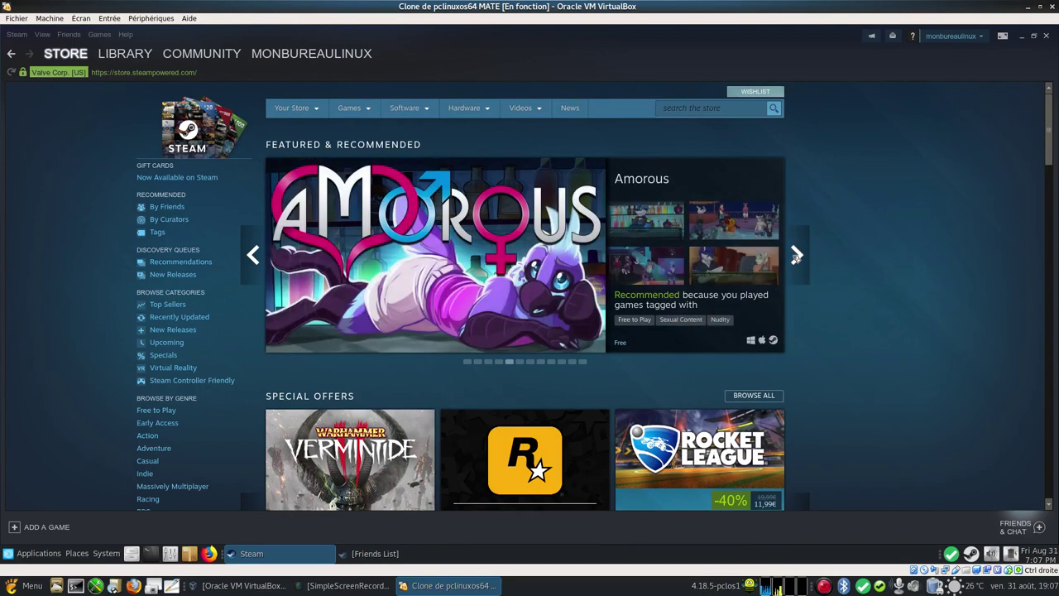
left_click(796, 255)
left_click(796, 254)
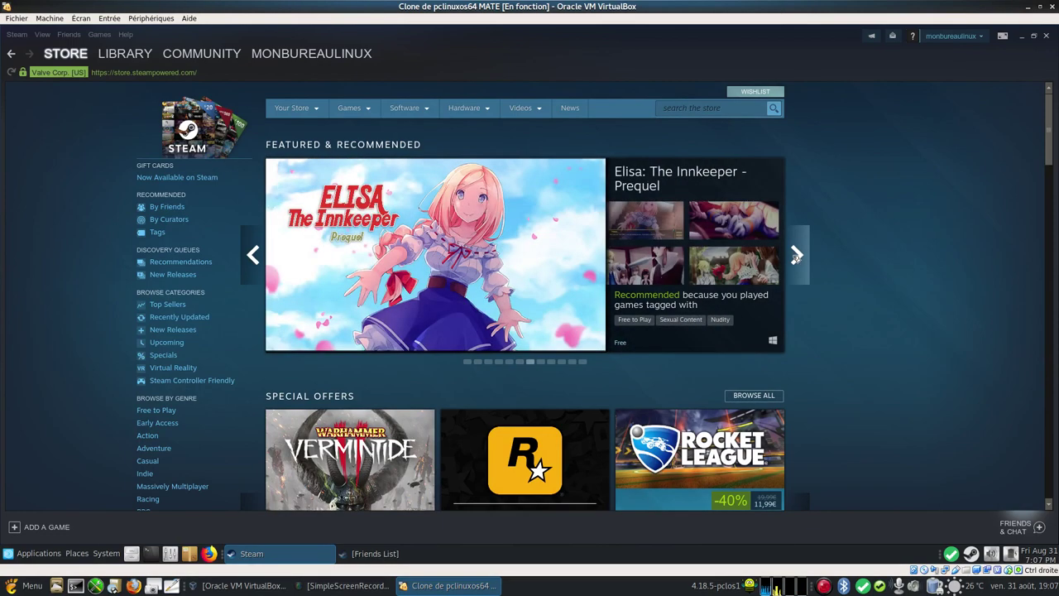
left_click(795, 254)
left_click(795, 254)
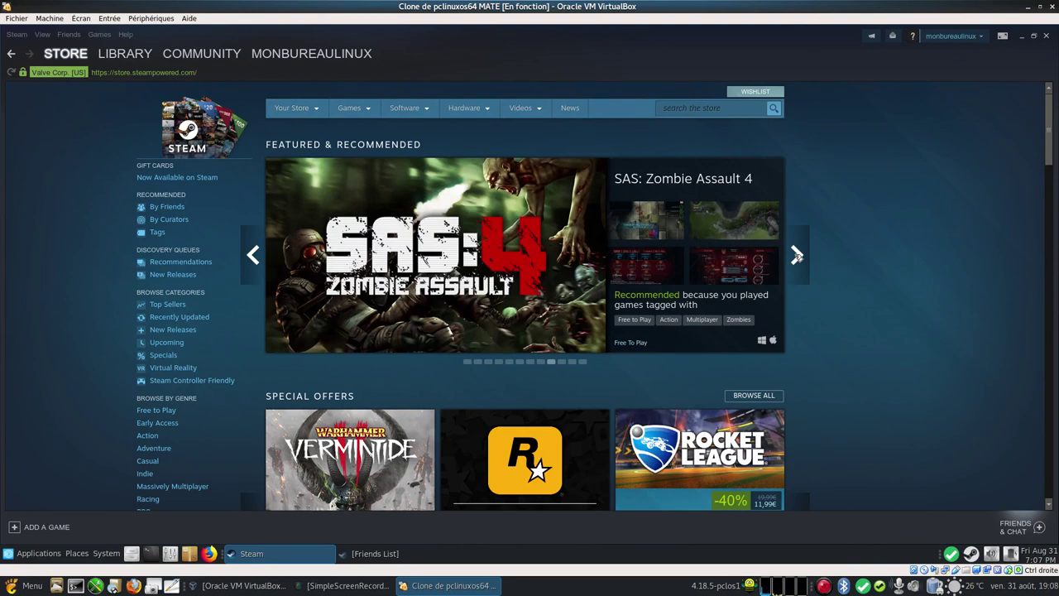
left_click(796, 255)
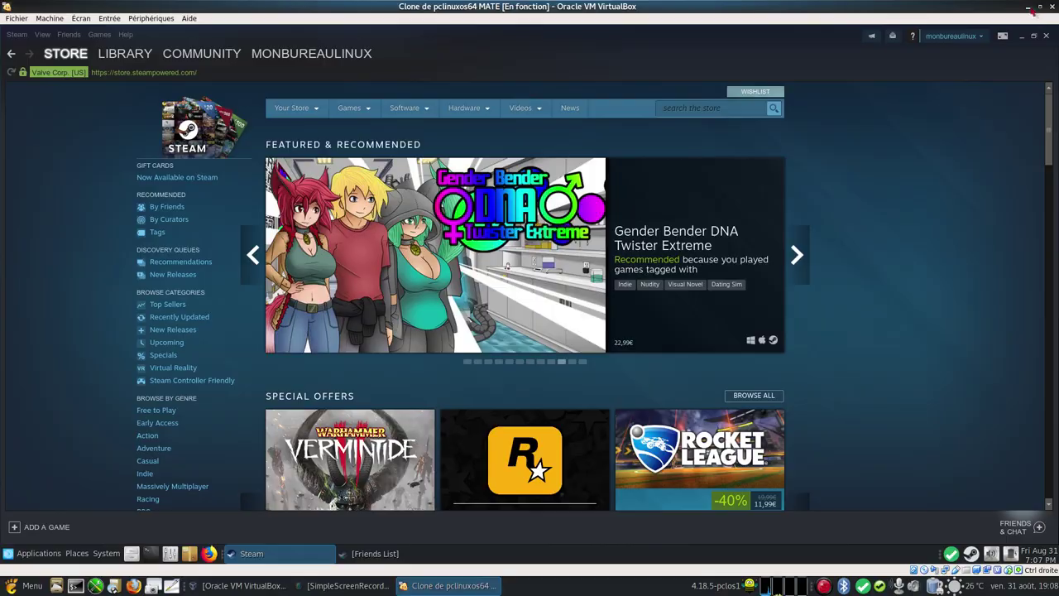
left_click(1028, 7)
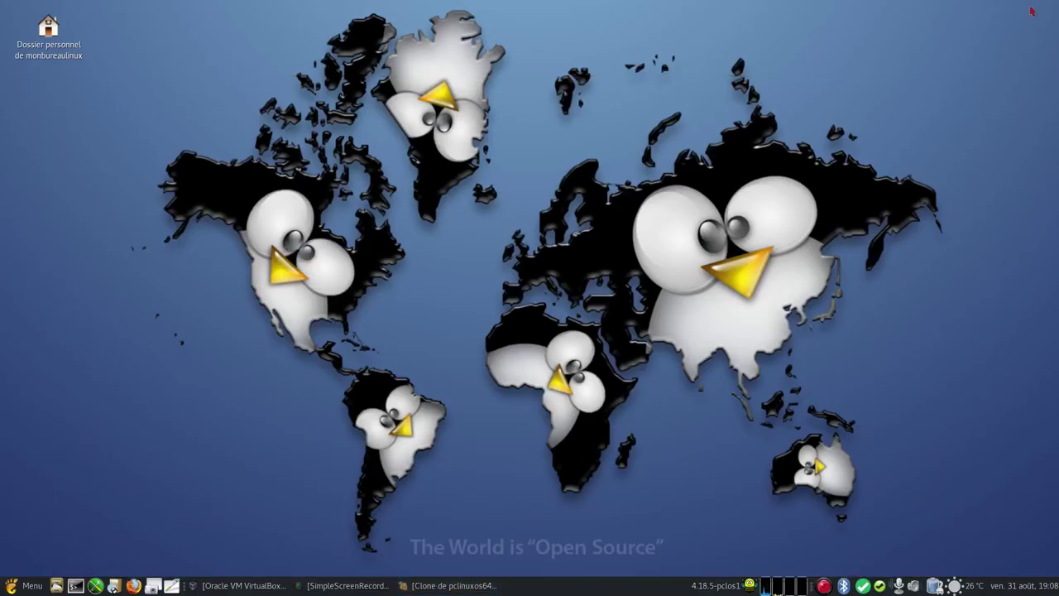